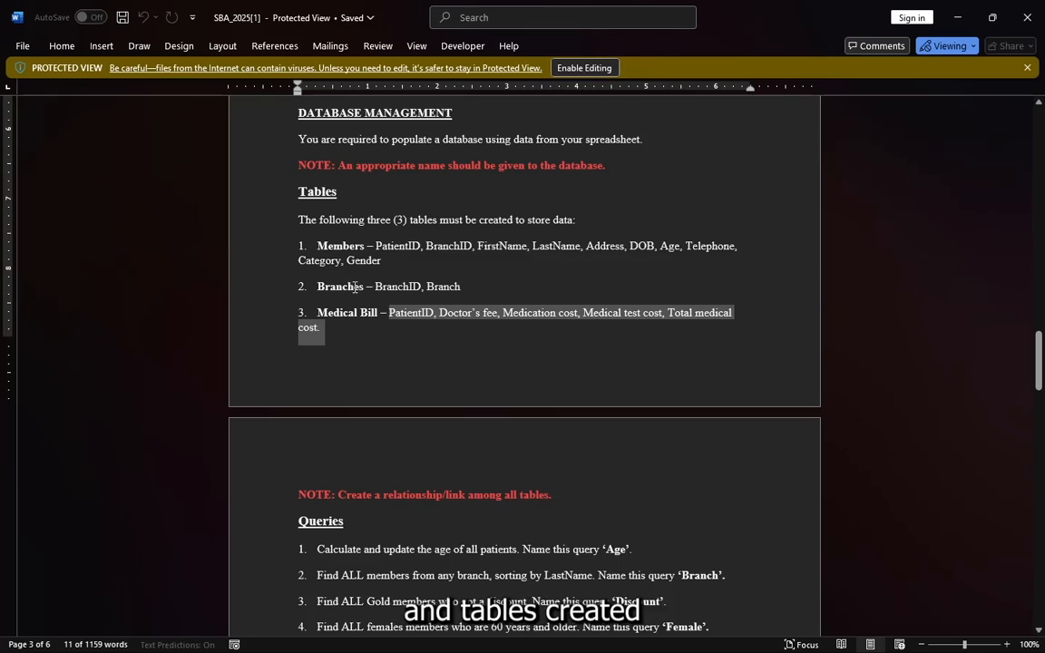
# Switch to the patien recordings database in Access and open the Members table
pyautogui.click(698, 636)
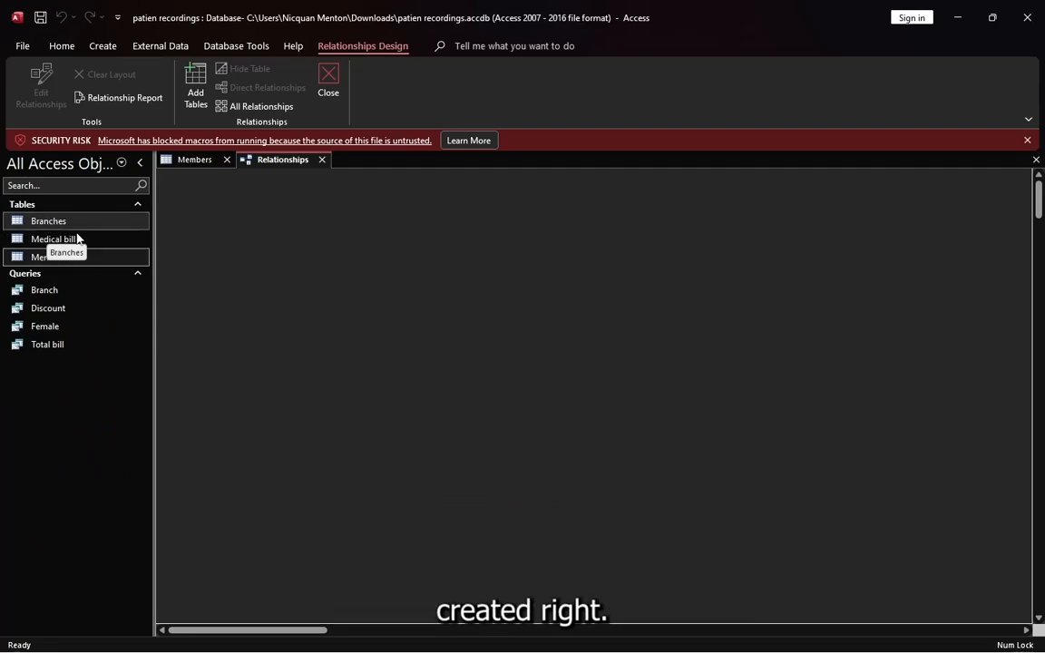
pyautogui.click(136, 273)
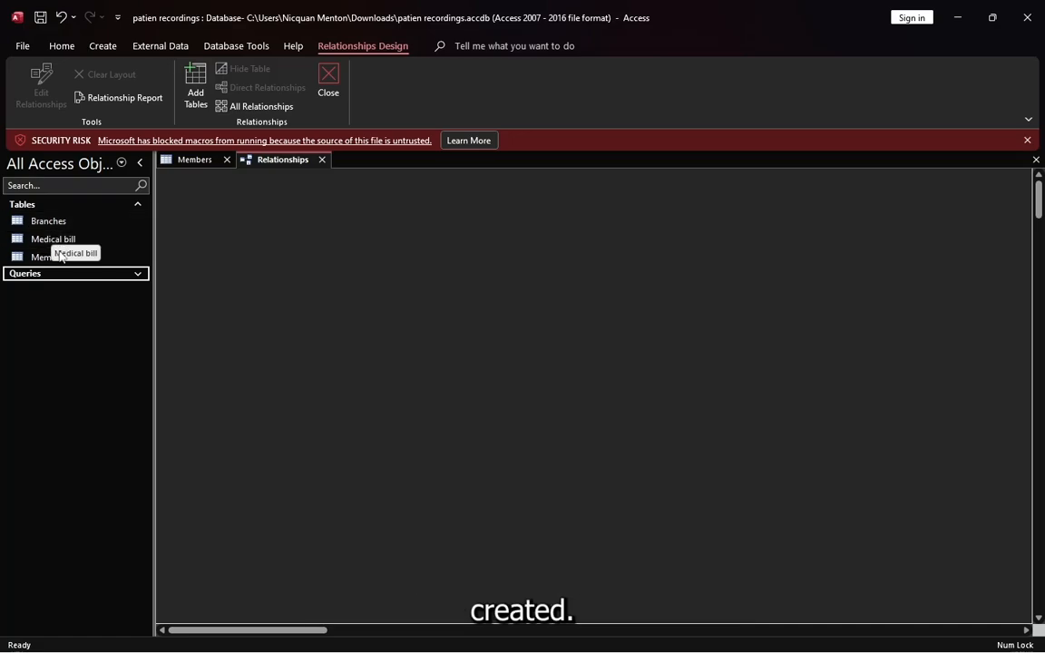
pyautogui.doubleClick(47, 260)
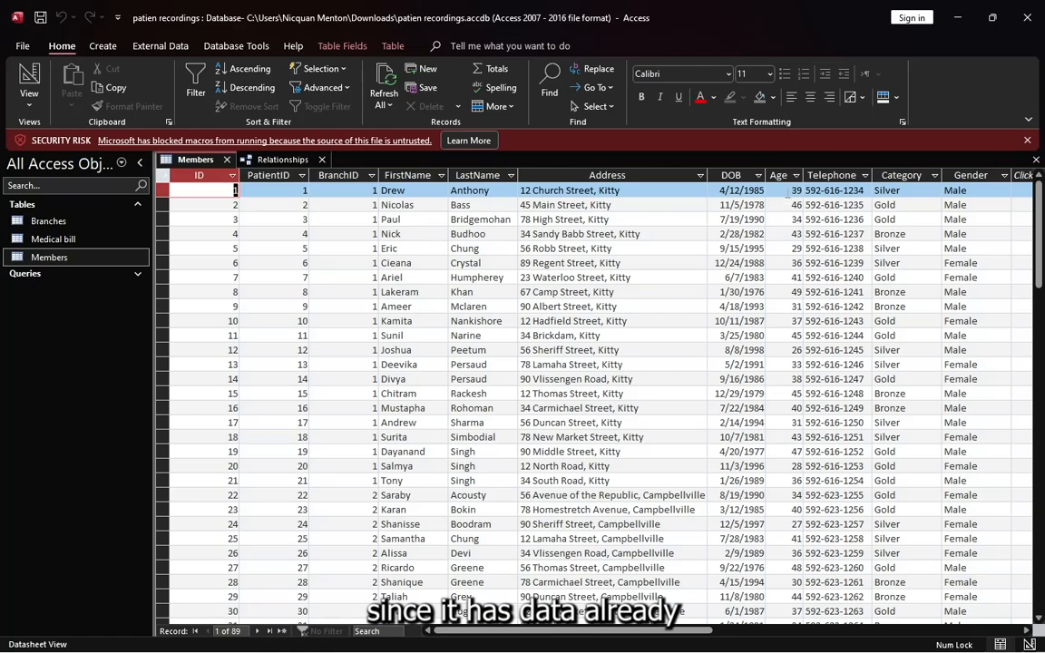
# Permanently delete the Age field and its data from the Members table
pyautogui.click(782, 178)
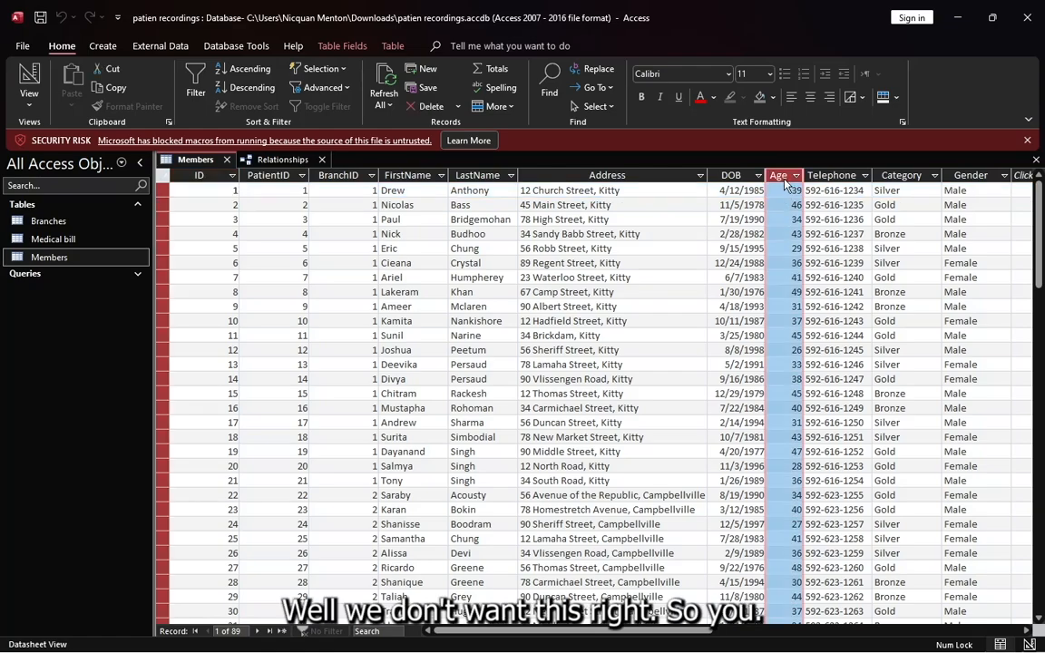
pyautogui.press('Delete')
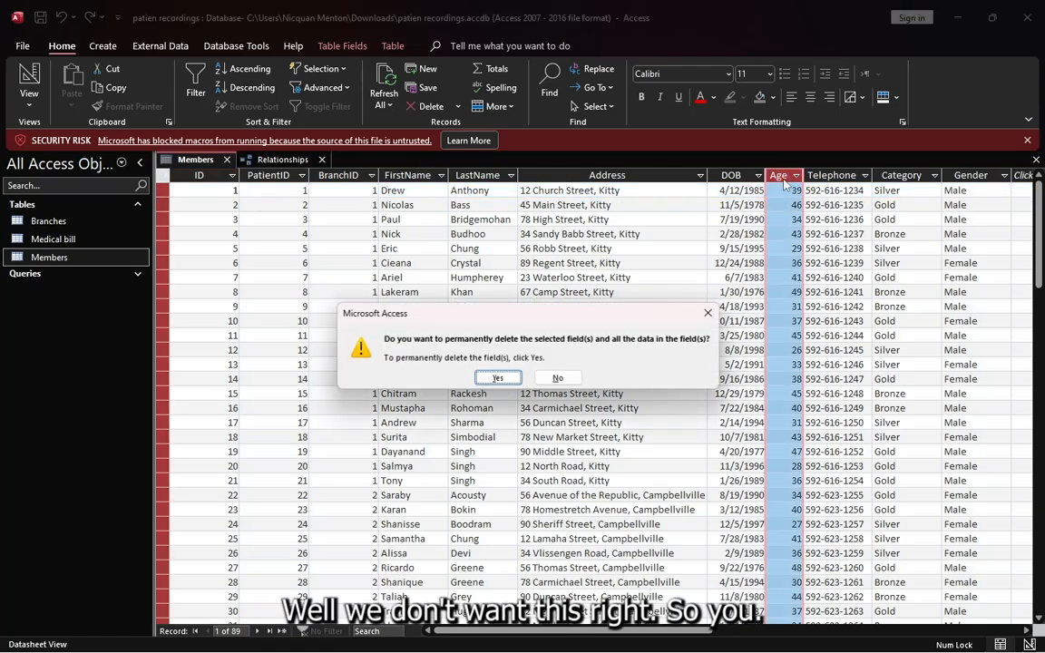
pyautogui.click(497, 376)
# Add a Number field named Age to the Members table and move it directly after the DOB column
pyautogui.moveTo(551, 629); pyautogui.dragTo(648, 630)
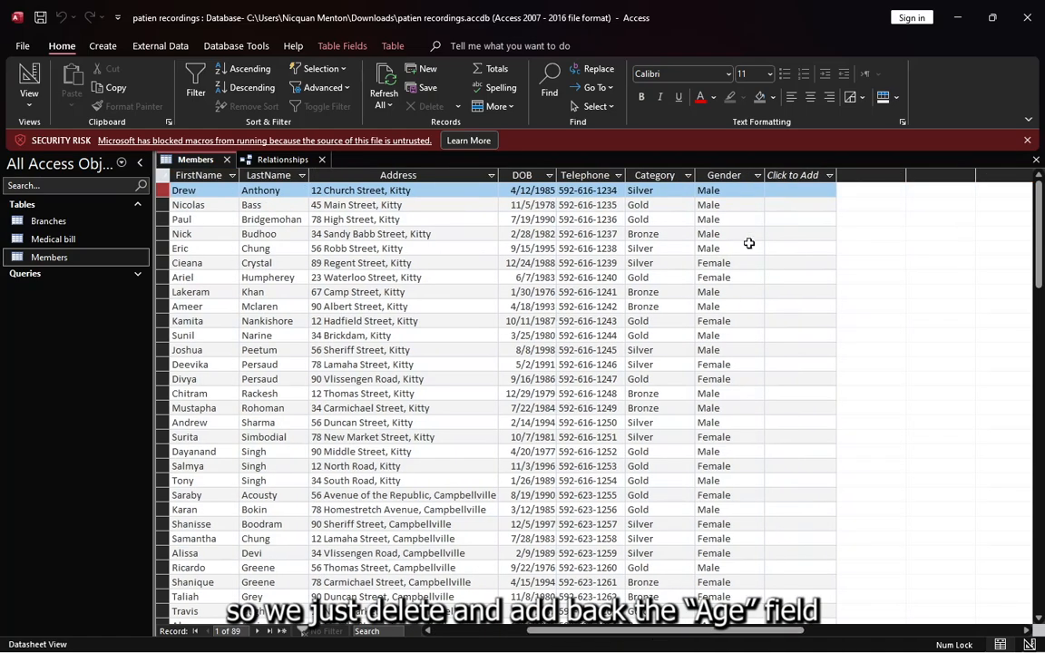
pyautogui.click(797, 177)
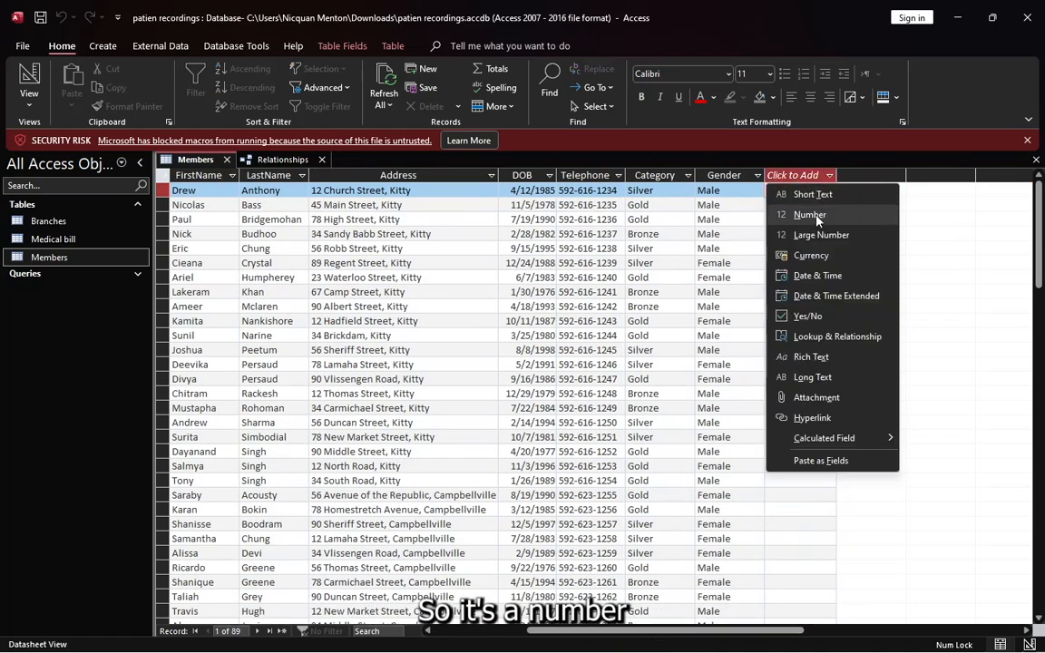
pyautogui.click(813, 213)
pyautogui.press('capslock')
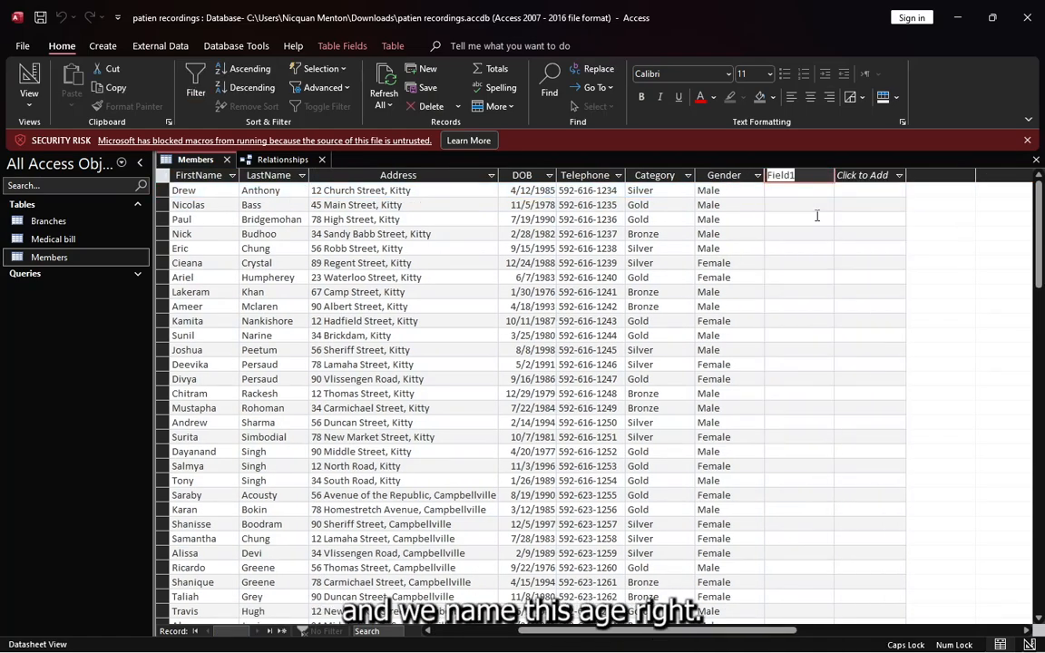
pyautogui.write('A')
pyautogui.press('capslock')
pyautogui.write('ge')
pyautogui.press('Return')
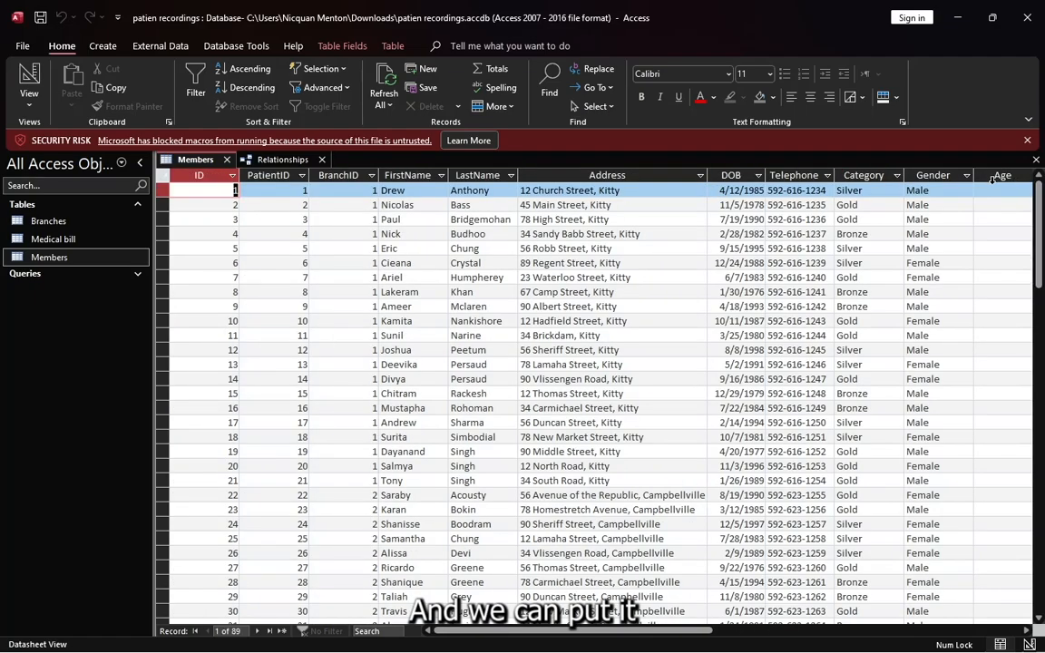
pyautogui.click(992, 183)
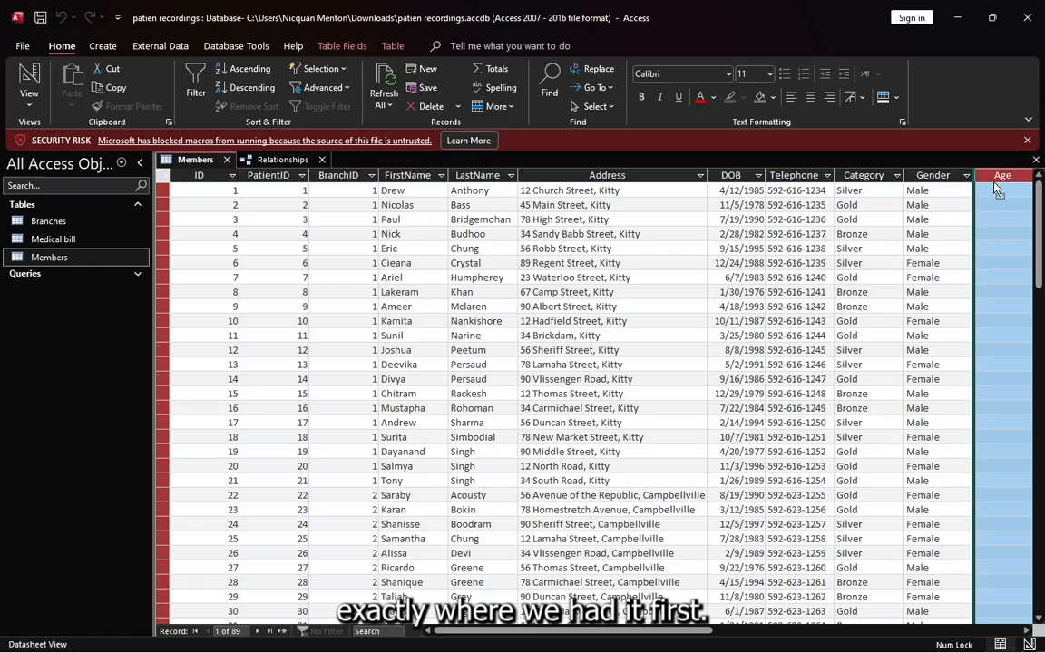
pyautogui.moveTo(994, 184); pyautogui.dragTo(767, 186)
# Rename the DOB field to Date of Birth and fit the column width to its heading
pyautogui.click(737, 177)
pyautogui.doubleClick(737, 176)
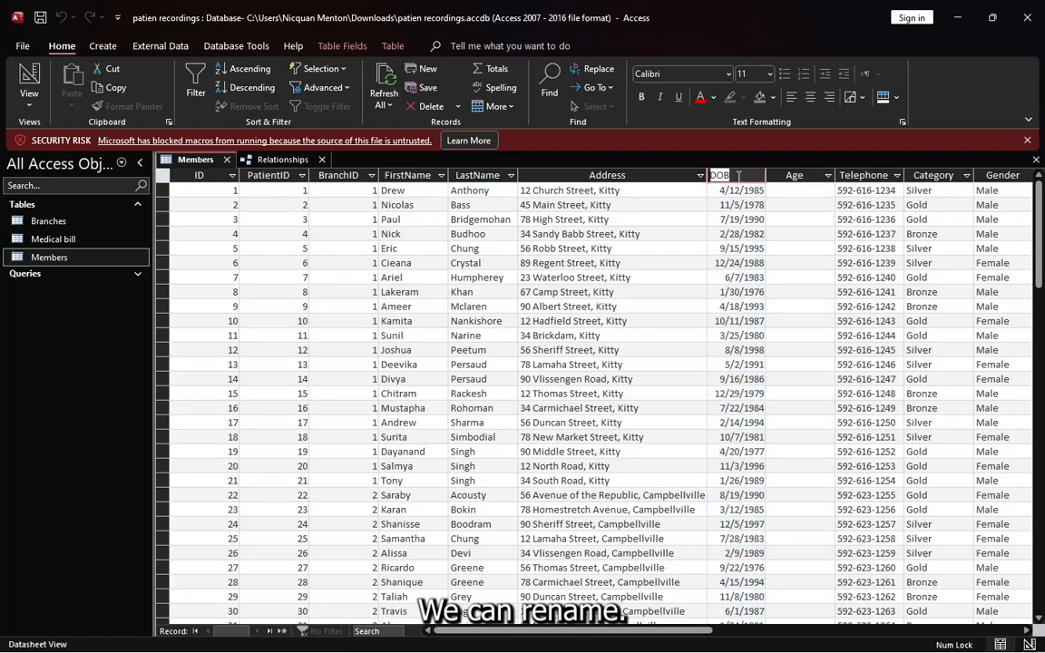
pyautogui.write('Da')
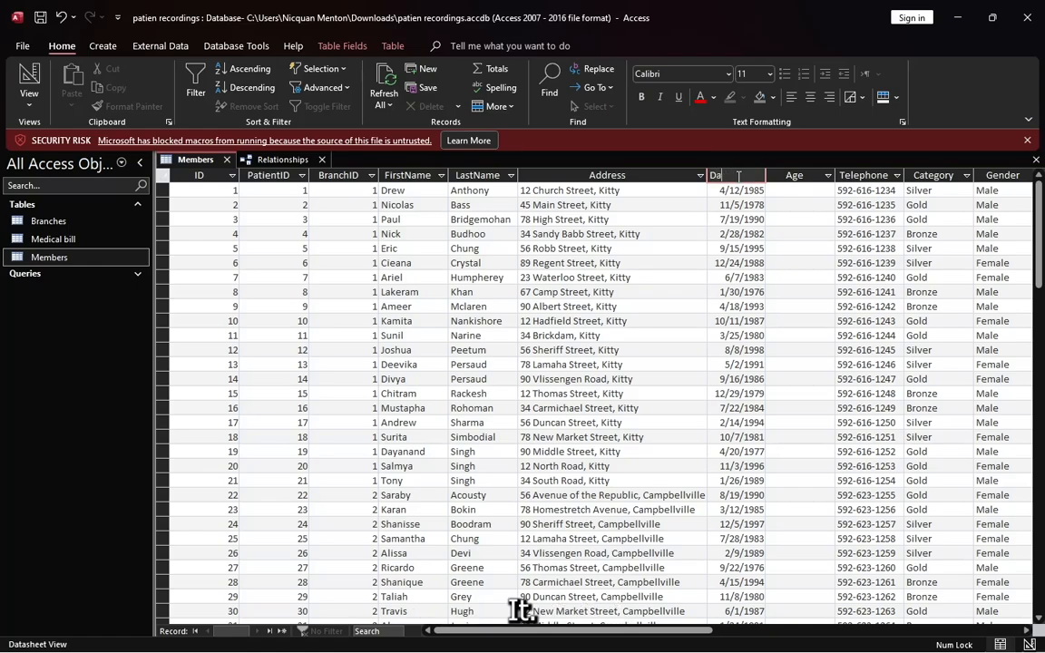
pyautogui.write('te of')
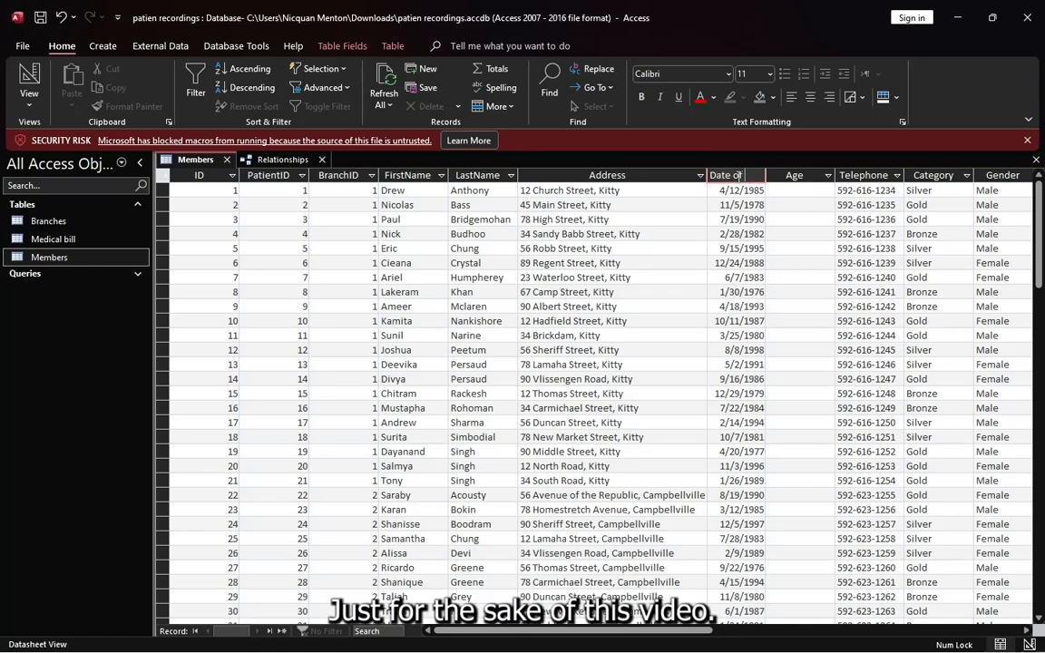
pyautogui.write(' Birt')
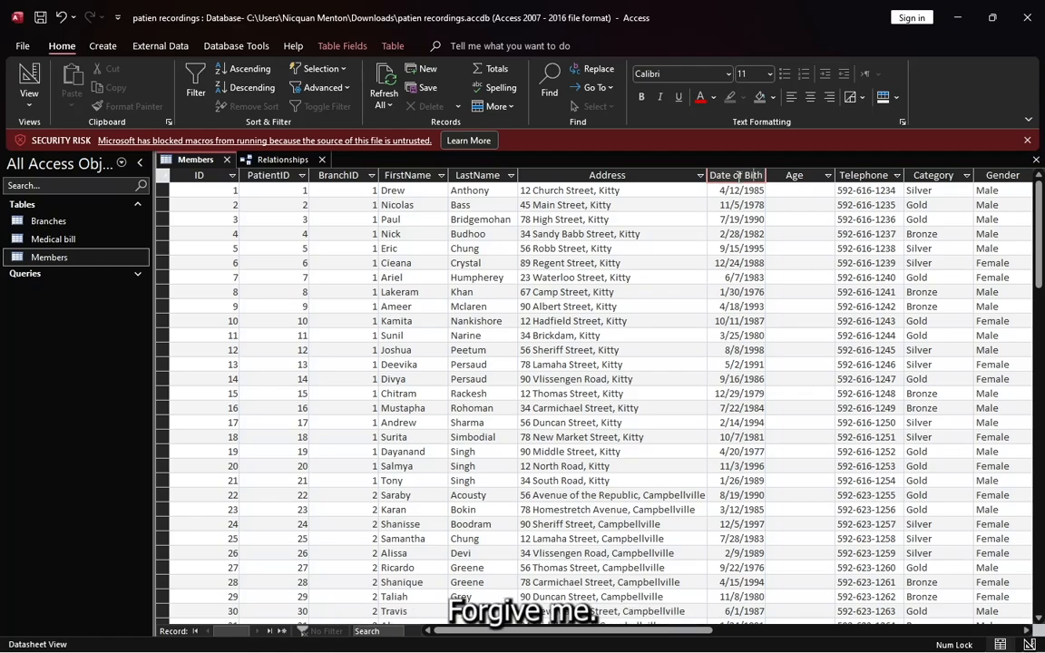
pyautogui.press('Return')
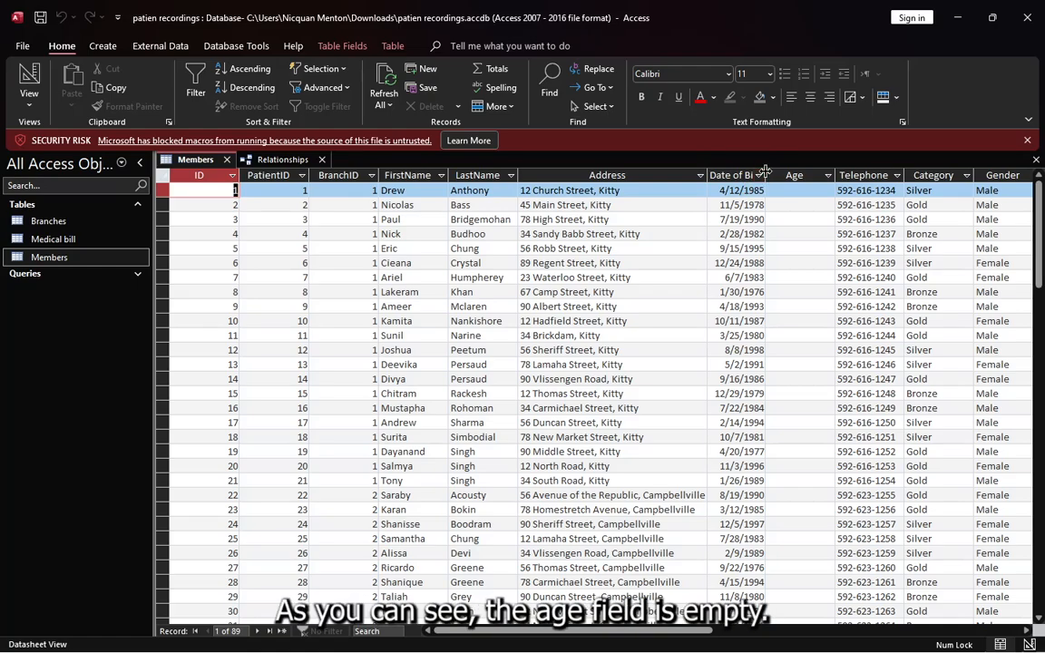
pyautogui.doubleClick(764, 175)
pyautogui.click(820, 205)
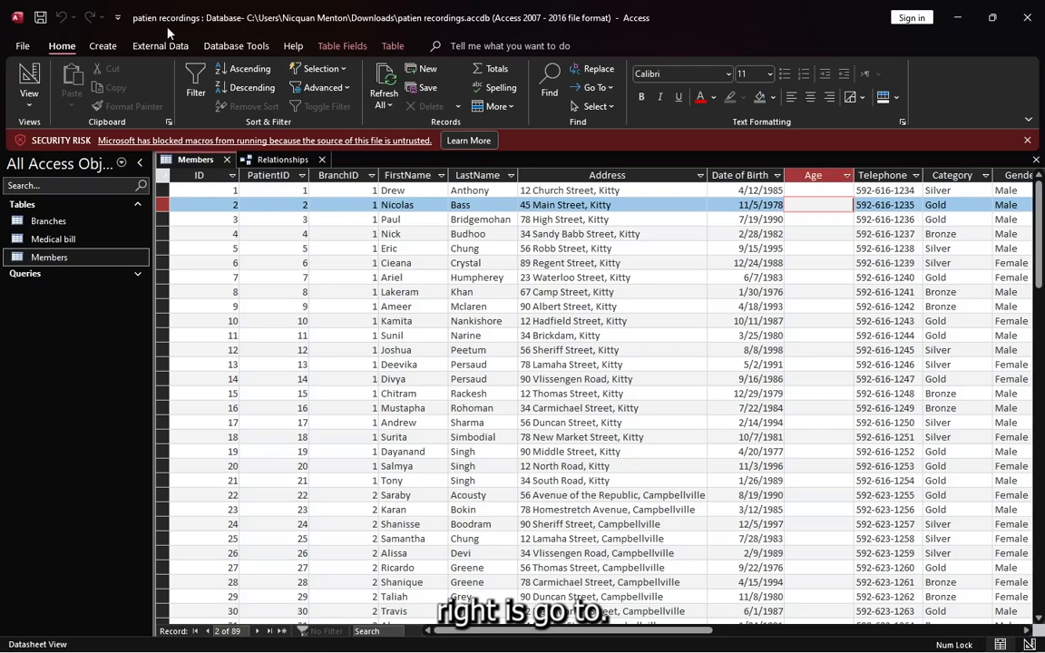
# Create a blank query in design view and add the Members table to it
pyautogui.click(100, 46)
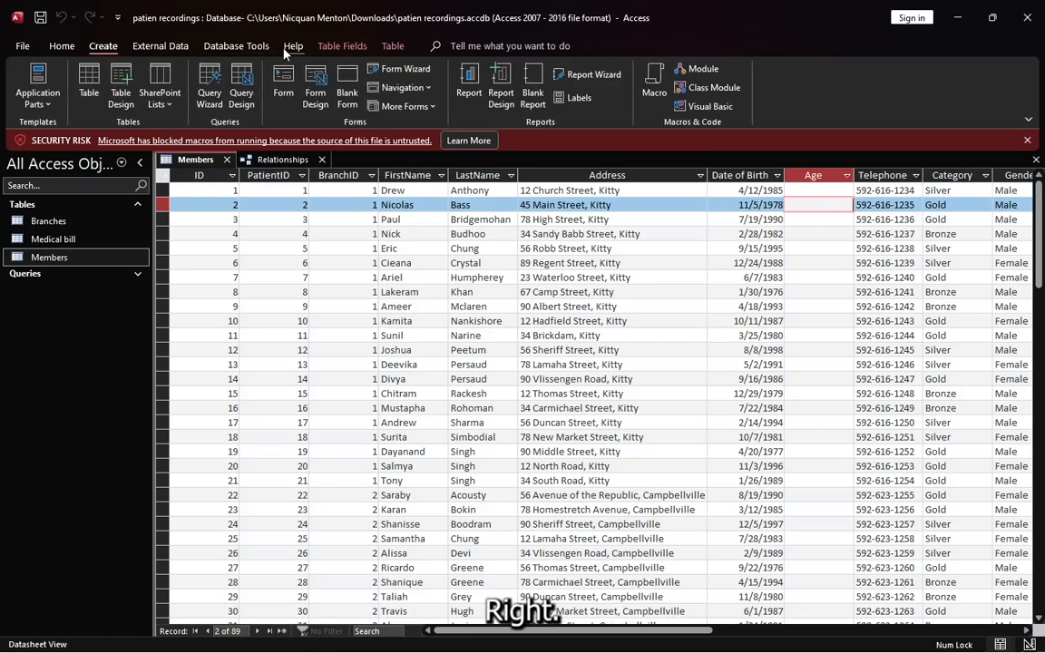
pyautogui.click(244, 101)
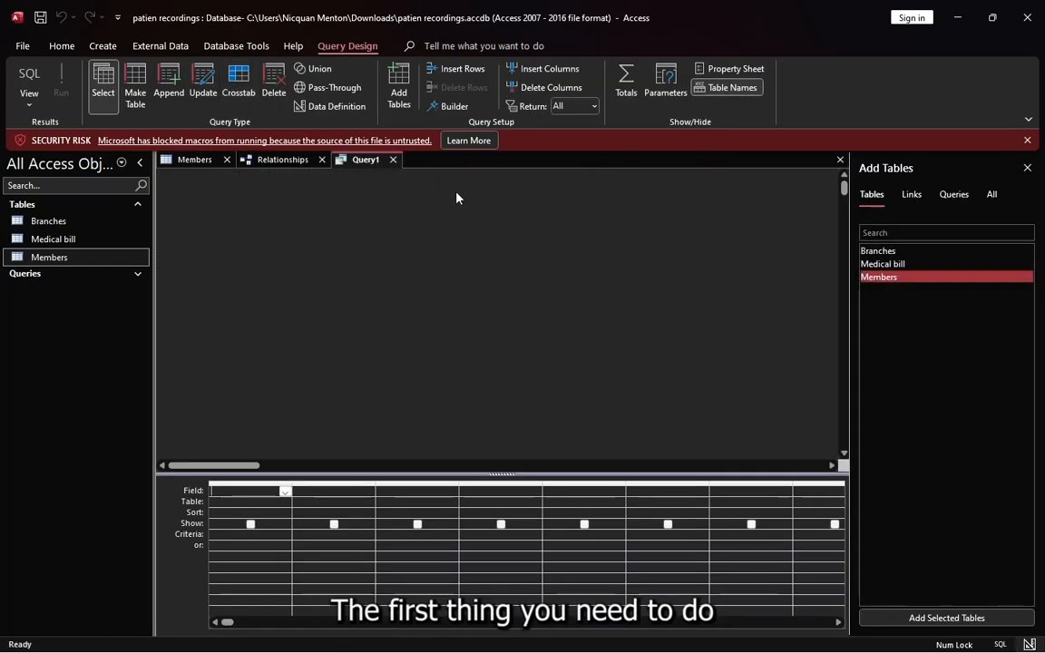
pyautogui.doubleClick(879, 277)
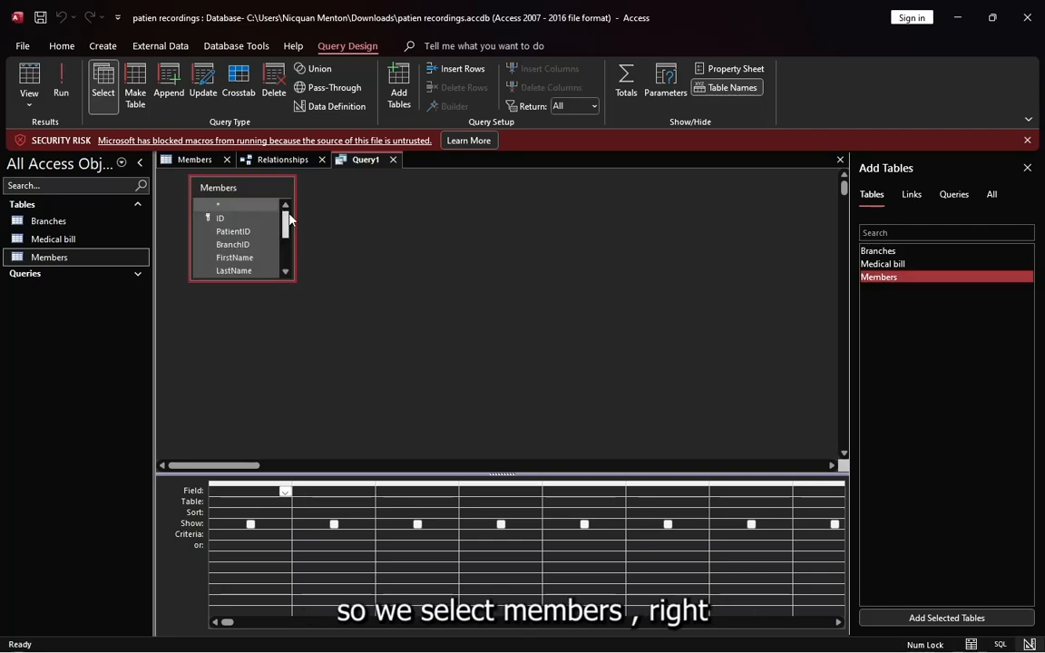
# Add the Members table's Age field to the query grid and change the query type to Update
pyautogui.scroll(-2, 219, 196)
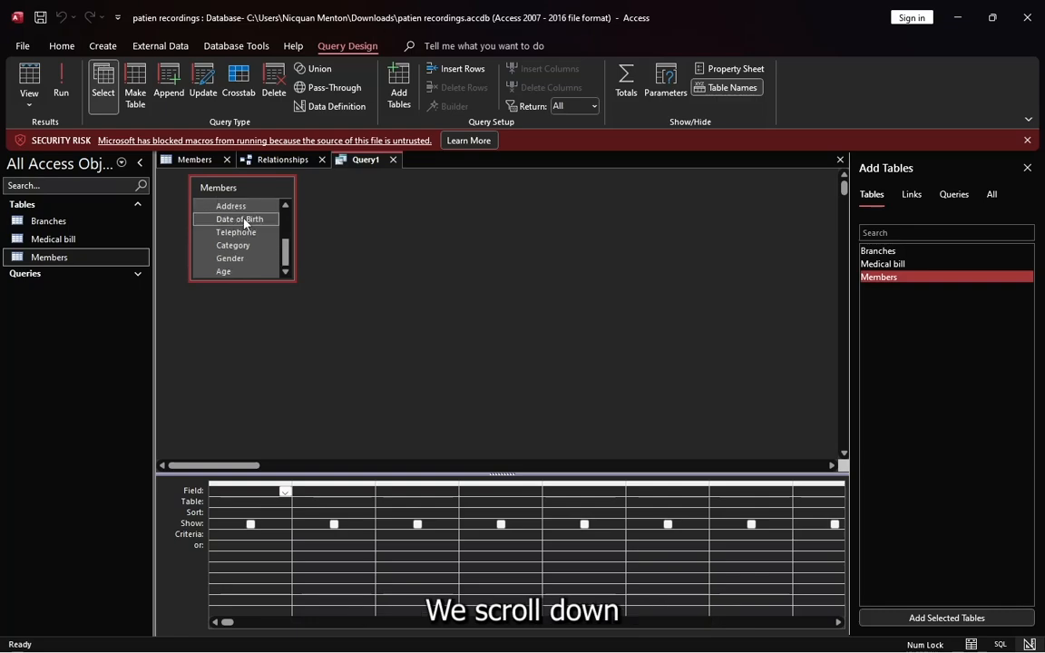
pyautogui.scroll(2, 237, 247)
pyautogui.scroll(-2, 238, 247)
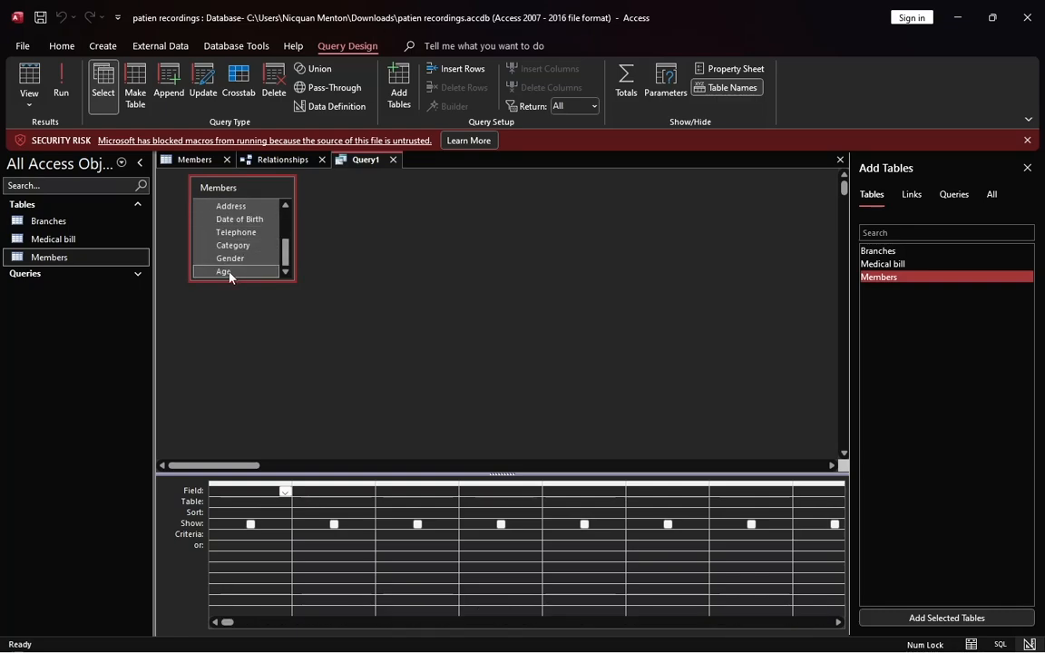
pyautogui.doubleClick(229, 272)
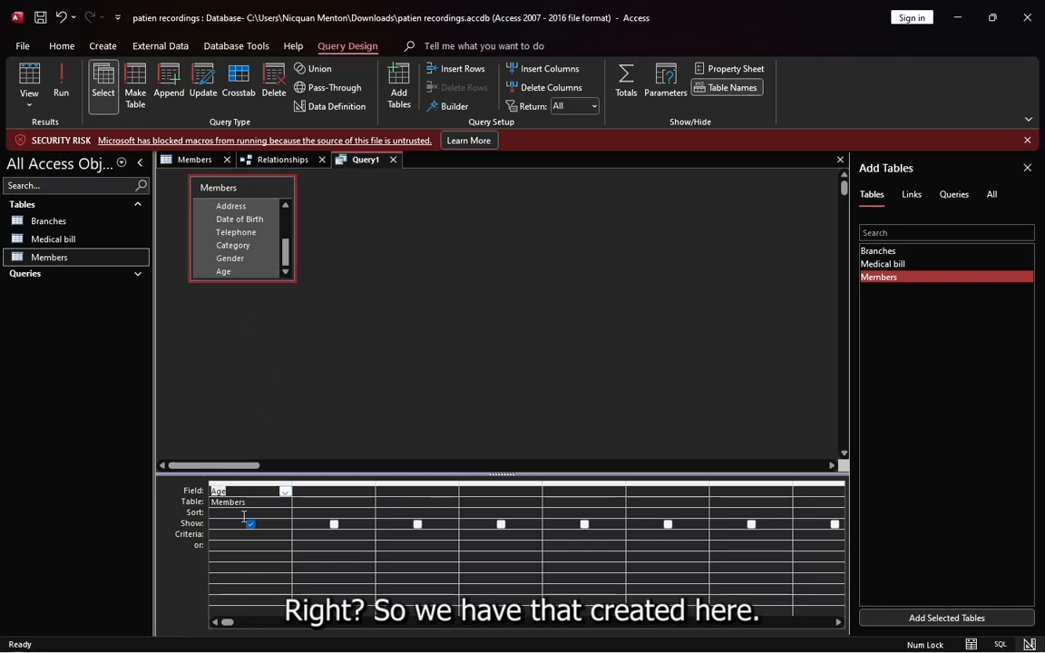
pyautogui.click(370, 353)
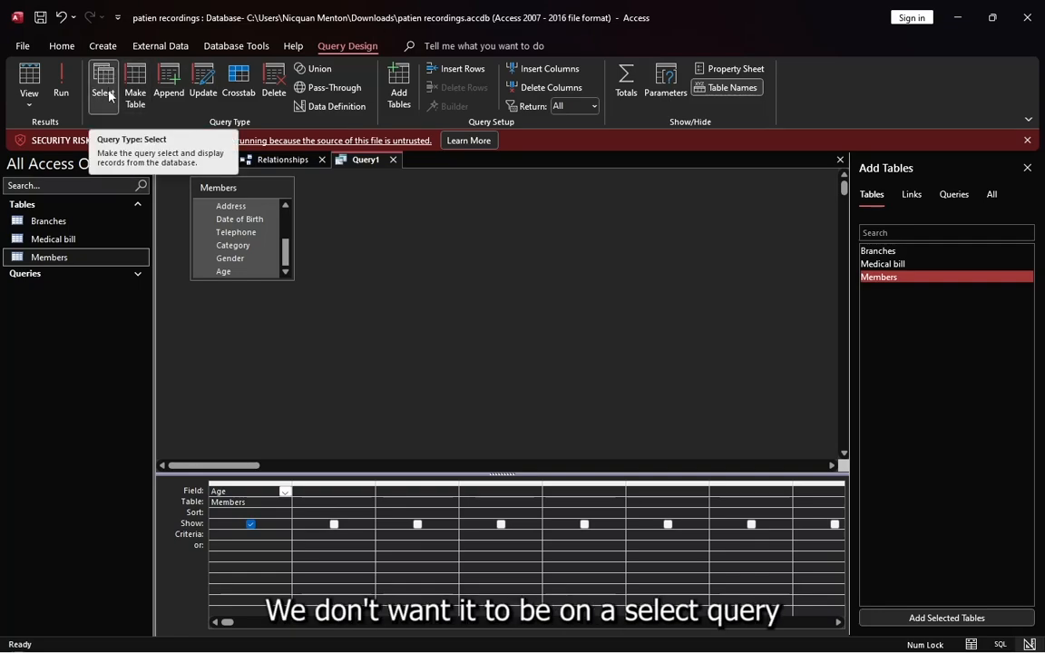
pyautogui.click(203, 89)
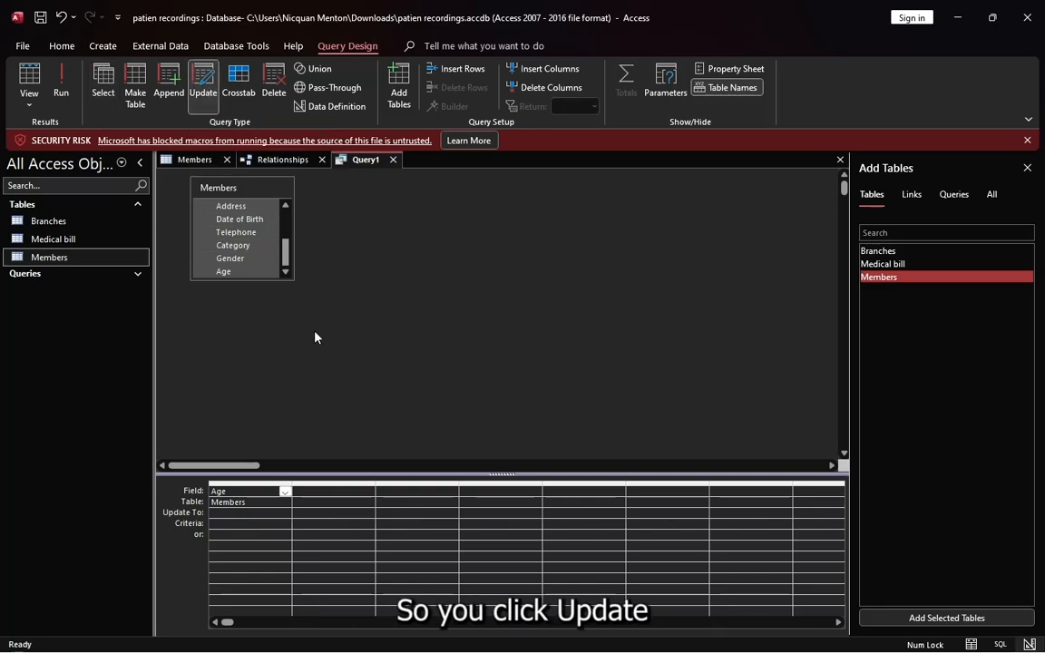
# Build an Update To expression for Age in the Expression Builder, starting with the built-in Date/Time function Date()
pyautogui.click(257, 514)
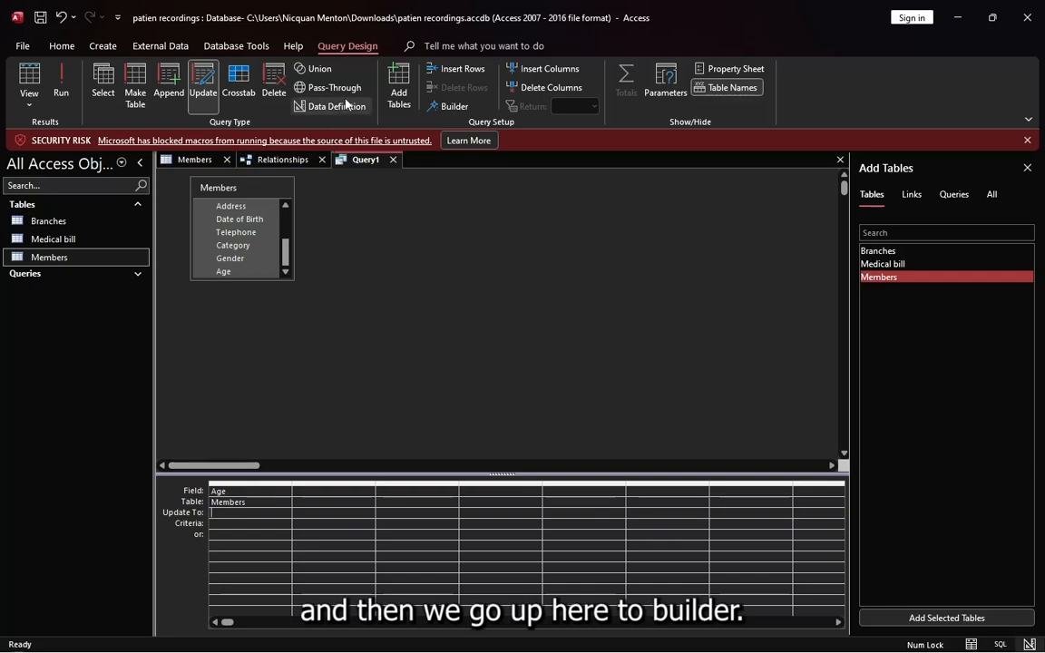
pyautogui.click(455, 106)
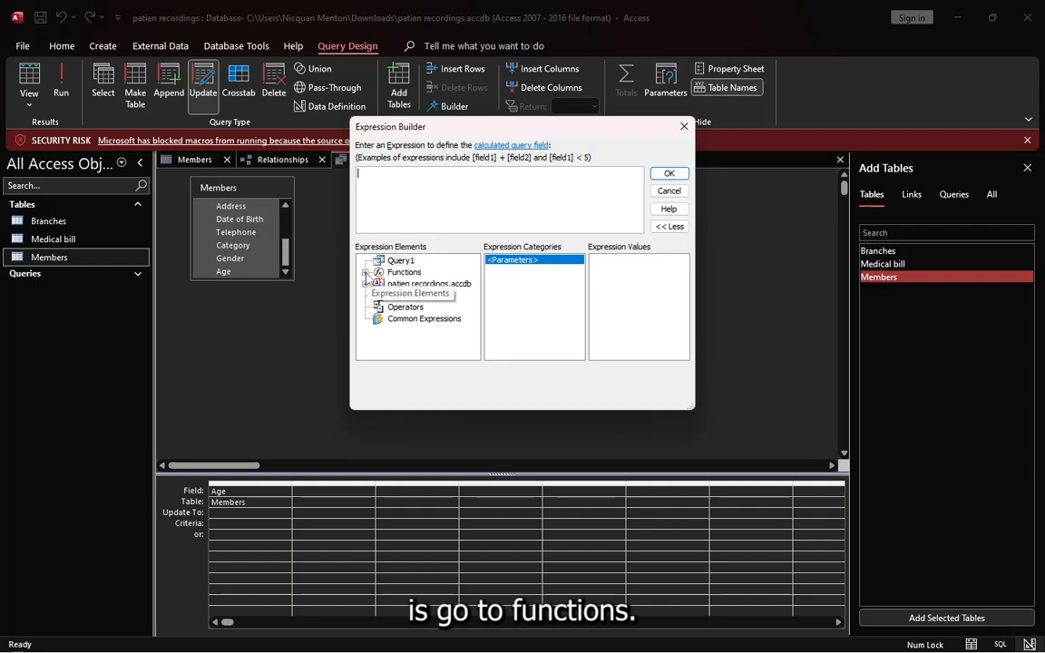
pyautogui.click(364, 272)
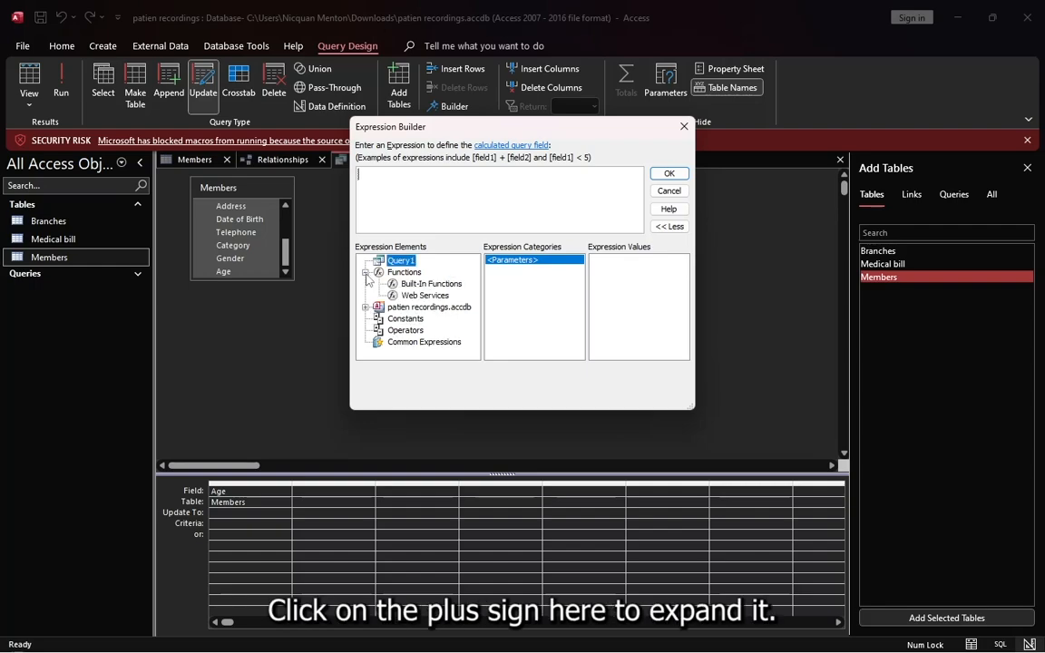
pyautogui.click(431, 285)
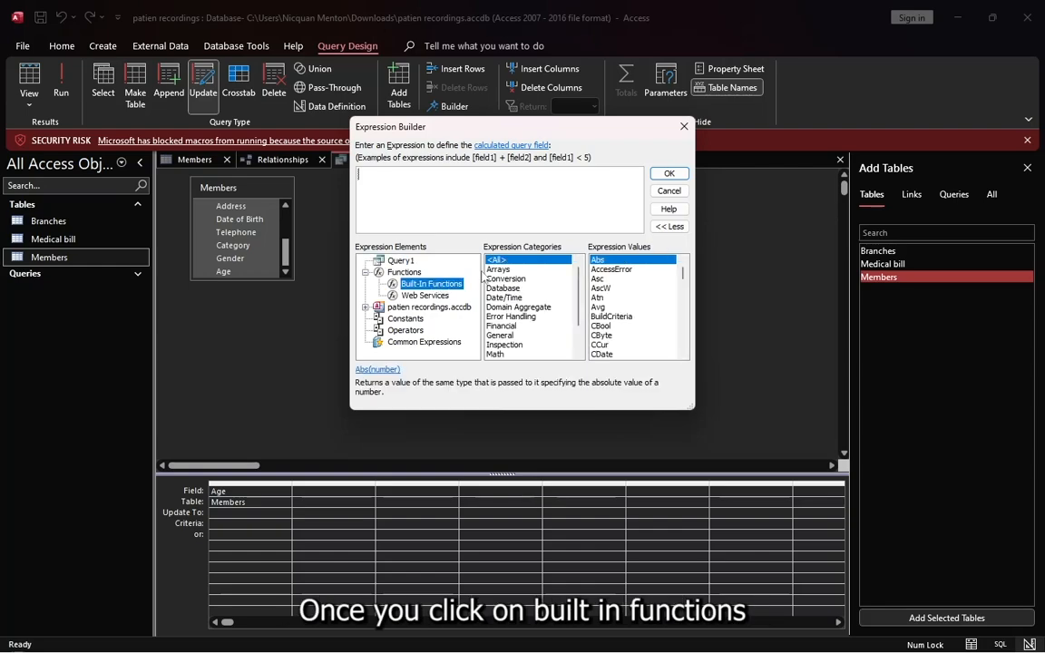
pyautogui.scroll(2, 514, 308)
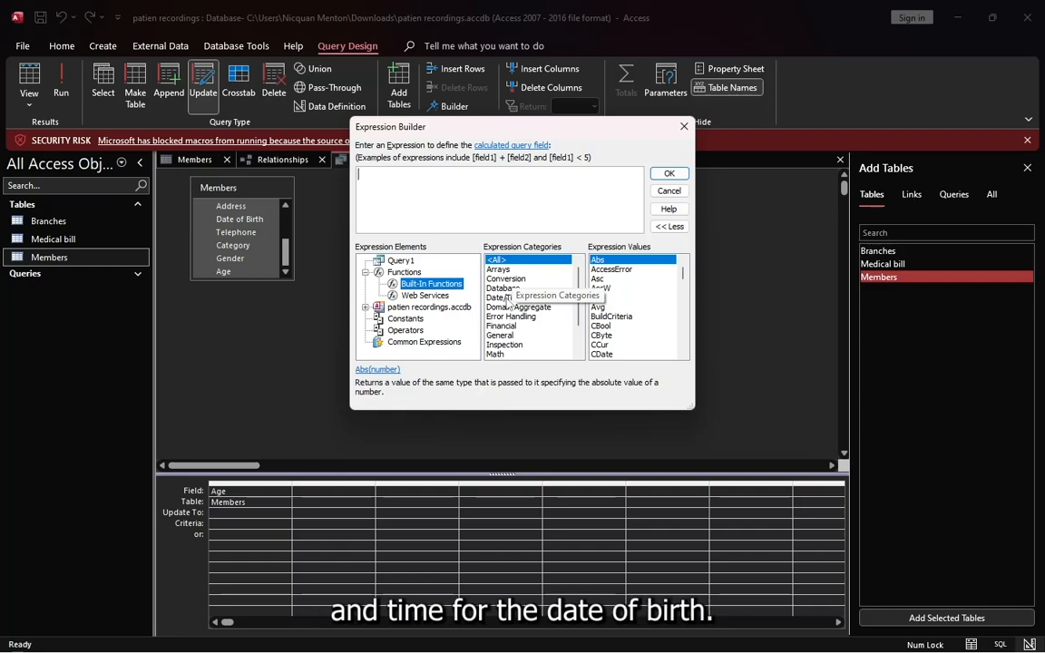
pyautogui.click(504, 297)
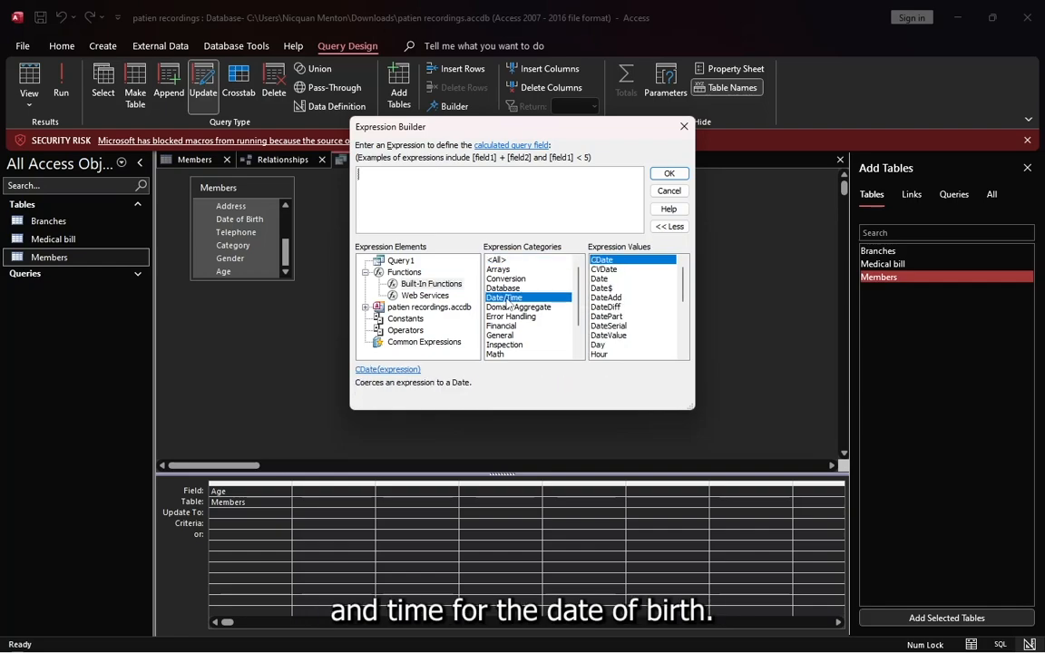
pyautogui.click(602, 279)
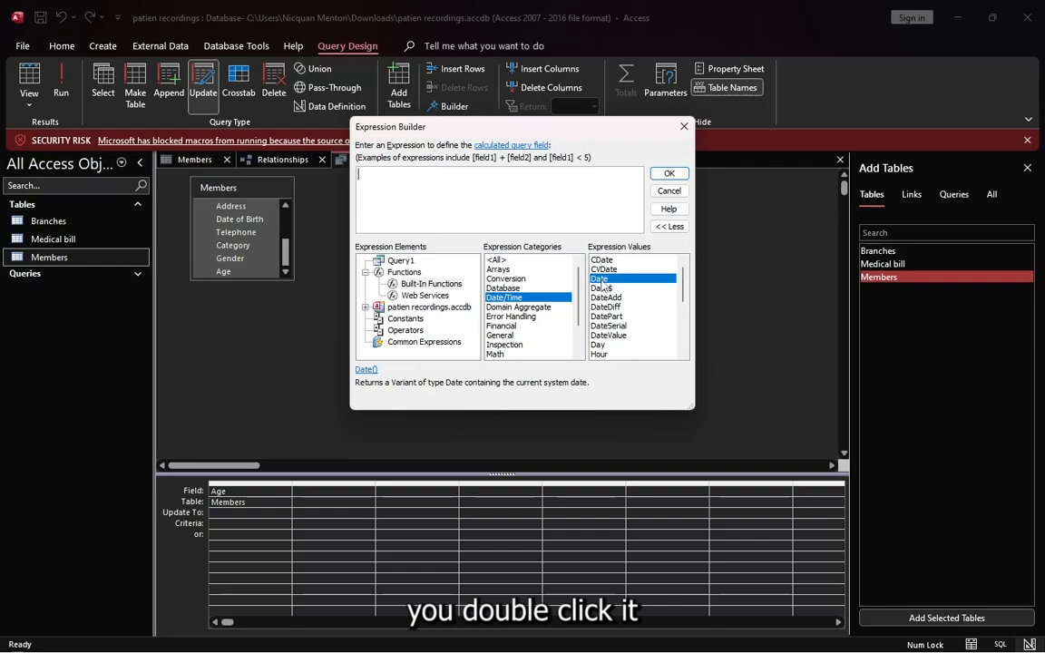
pyautogui.doubleClick(601, 280)
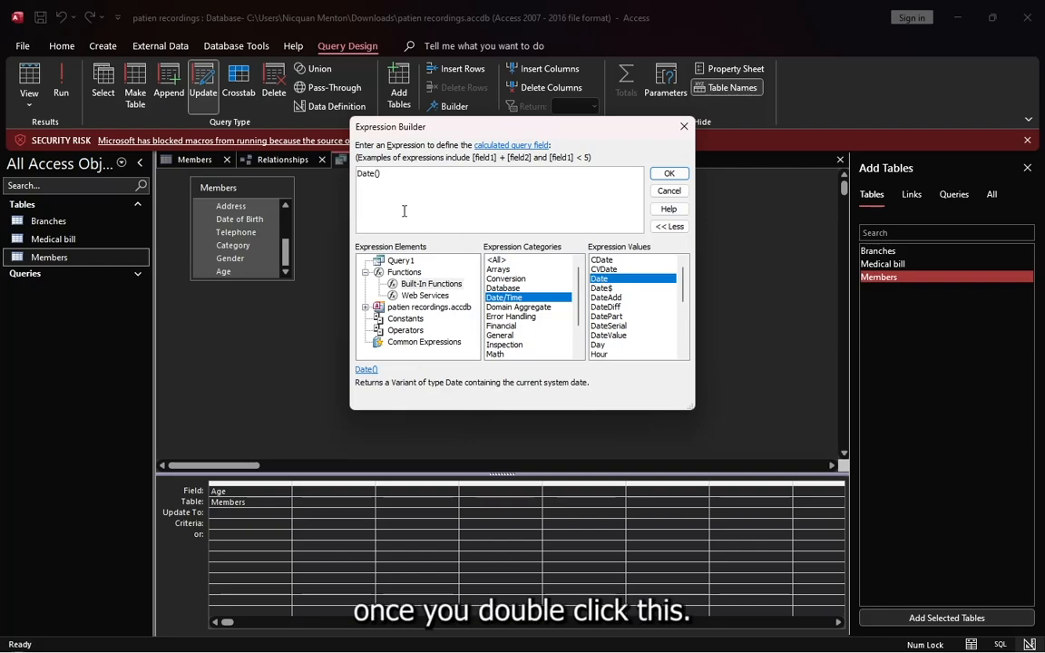
# Append a minus sign after Date() in the expression and collapse the Functions group
pyautogui.click(383, 177)
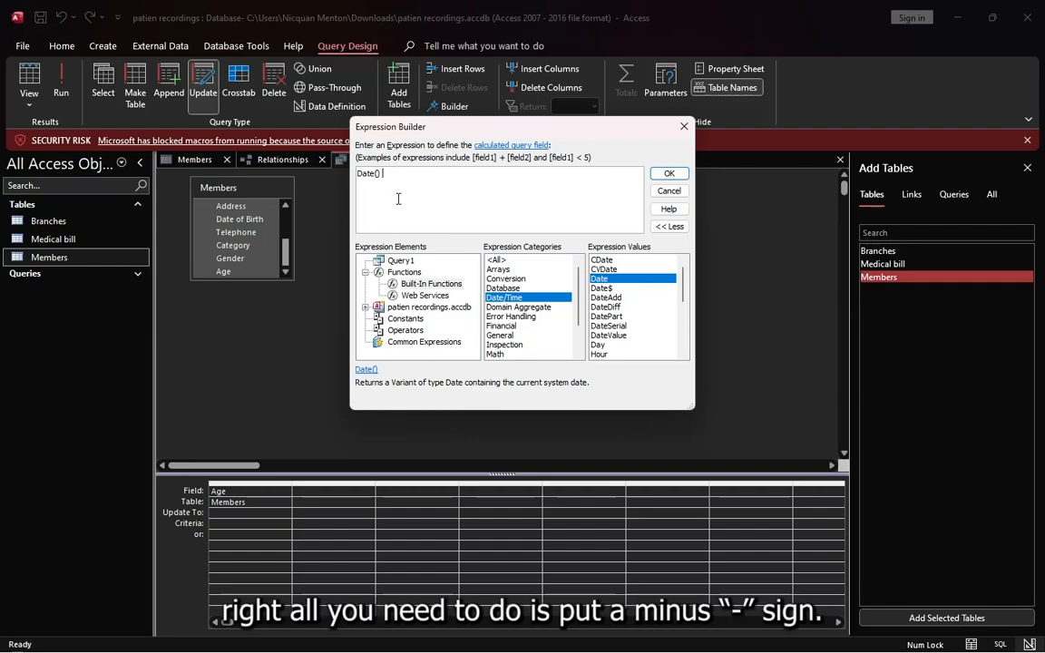
pyautogui.write('-')
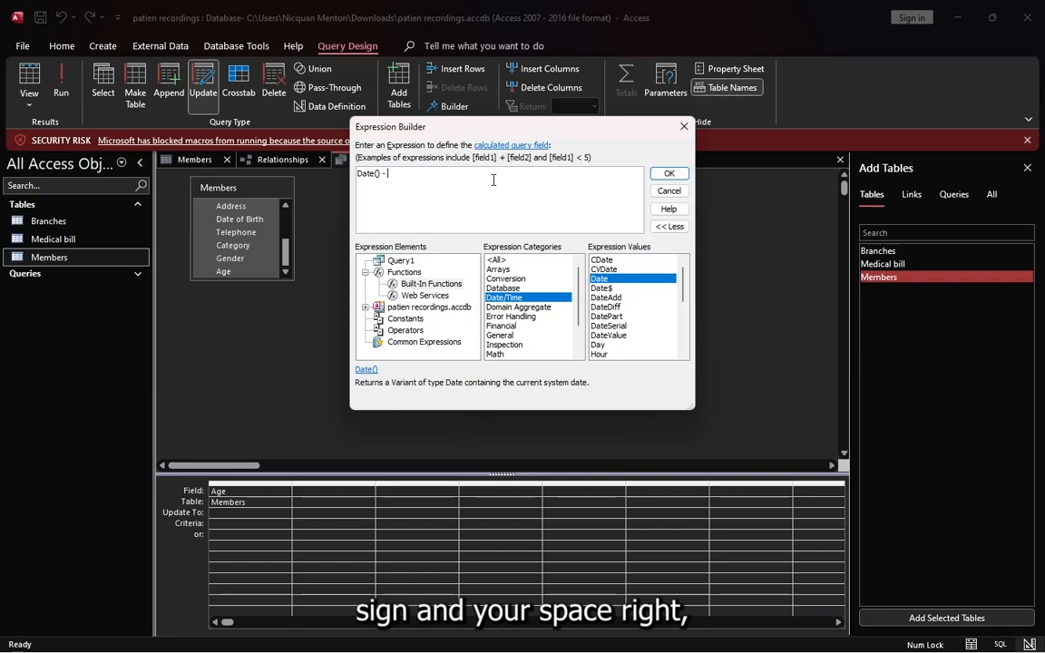
pyautogui.click(365, 273)
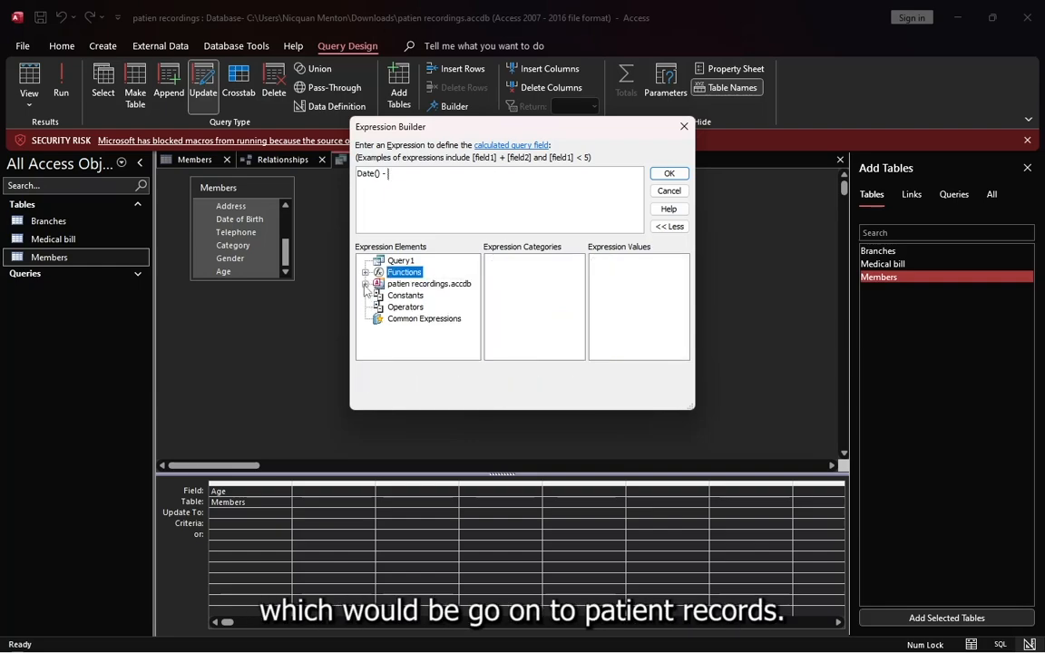
# Complete the Update To expression as (Date() - [Members]![Date of Birth])/365, inserting the field from the Members table, and accept it
pyautogui.click(365, 285)
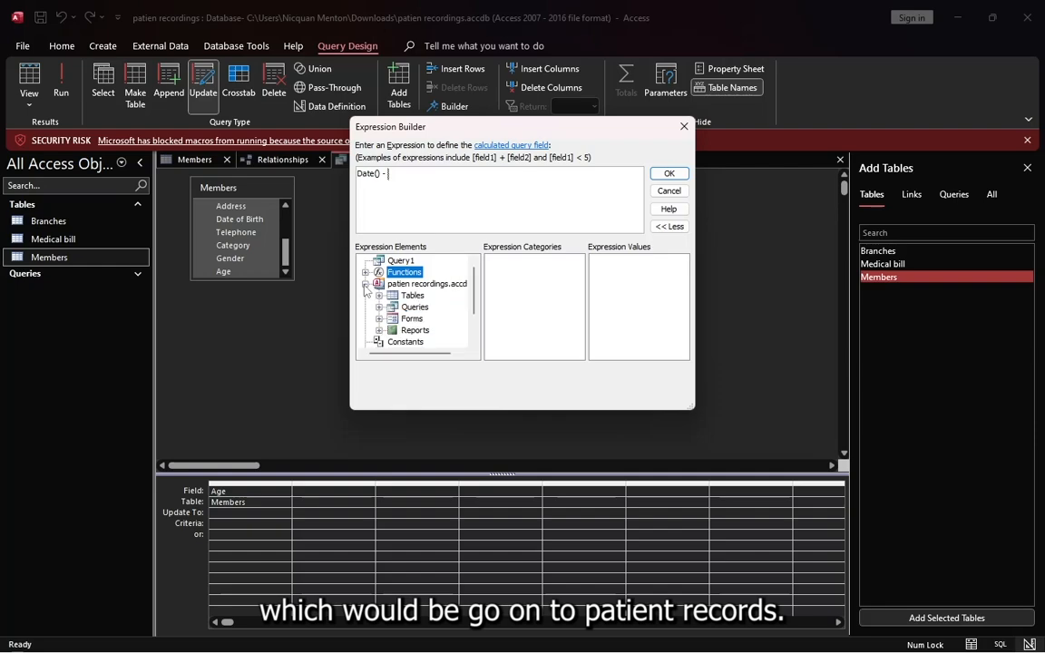
pyautogui.click(413, 297)
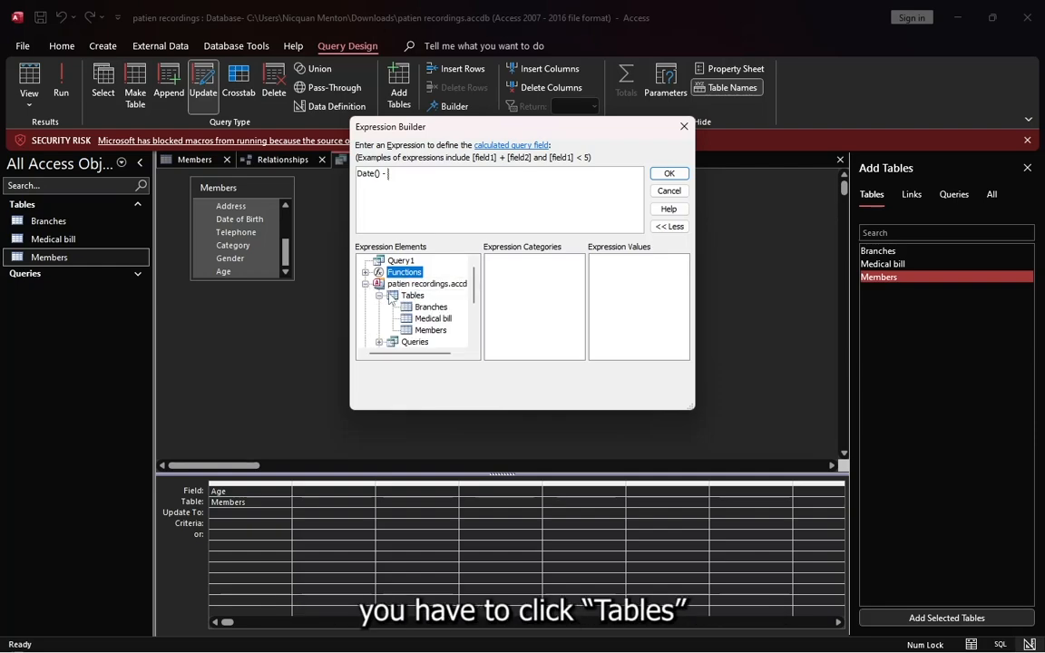
pyautogui.click(437, 334)
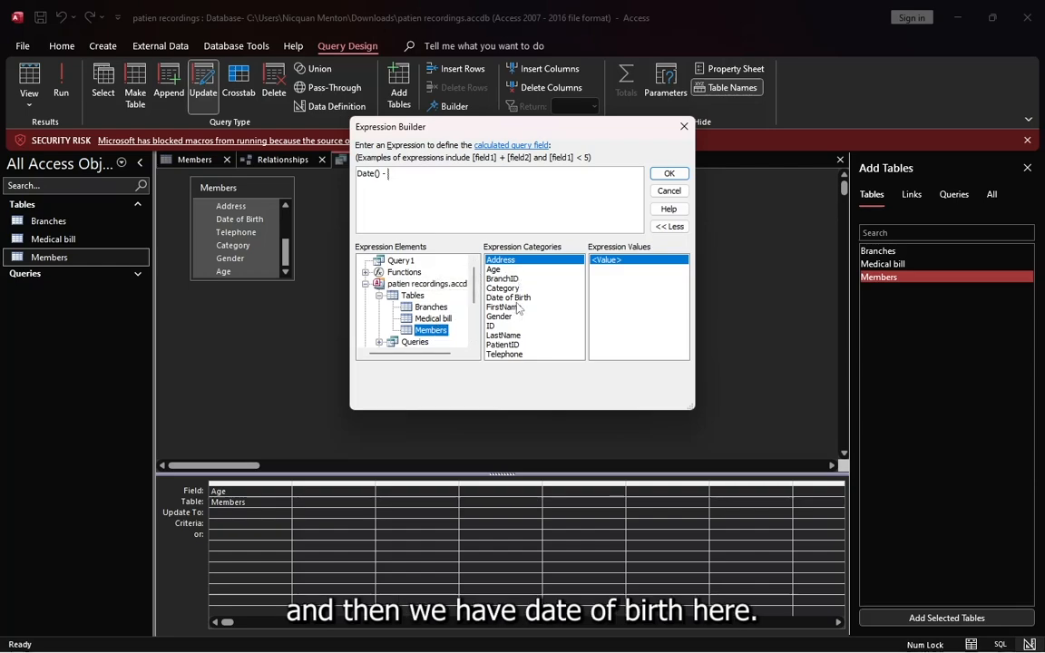
pyautogui.click(518, 298)
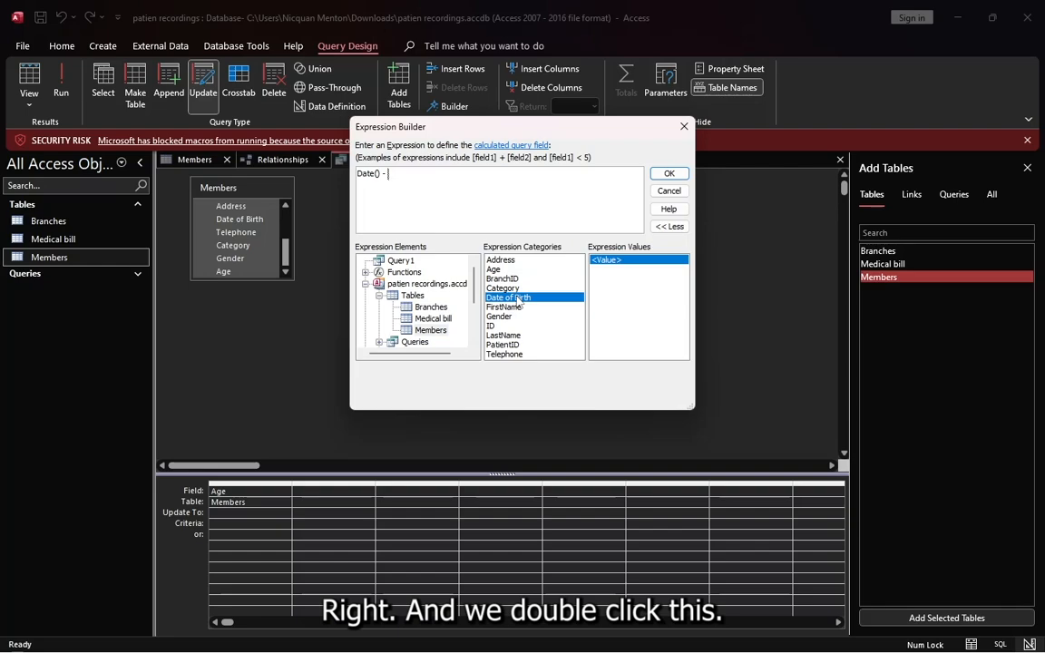
pyautogui.doubleClick(518, 298)
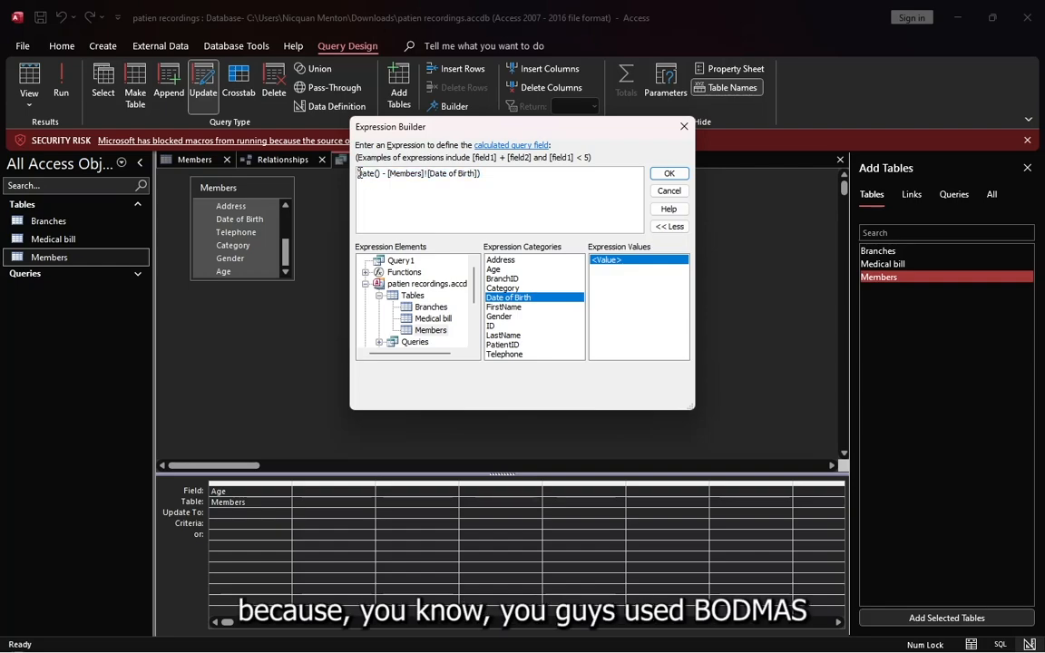
pyautogui.write('(')
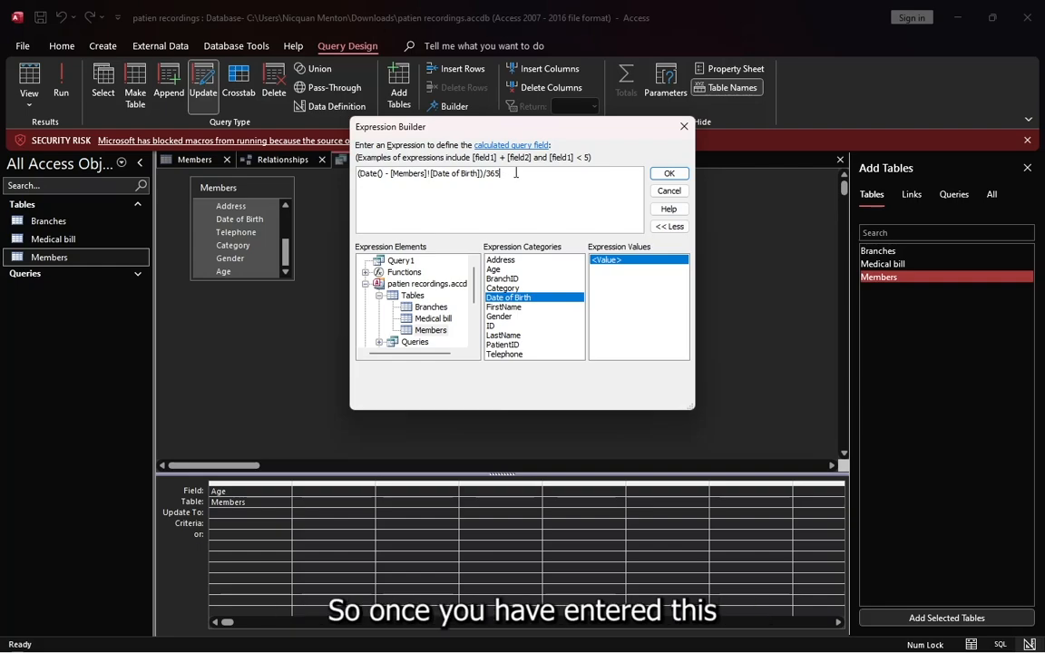
pyautogui.click(667, 175)
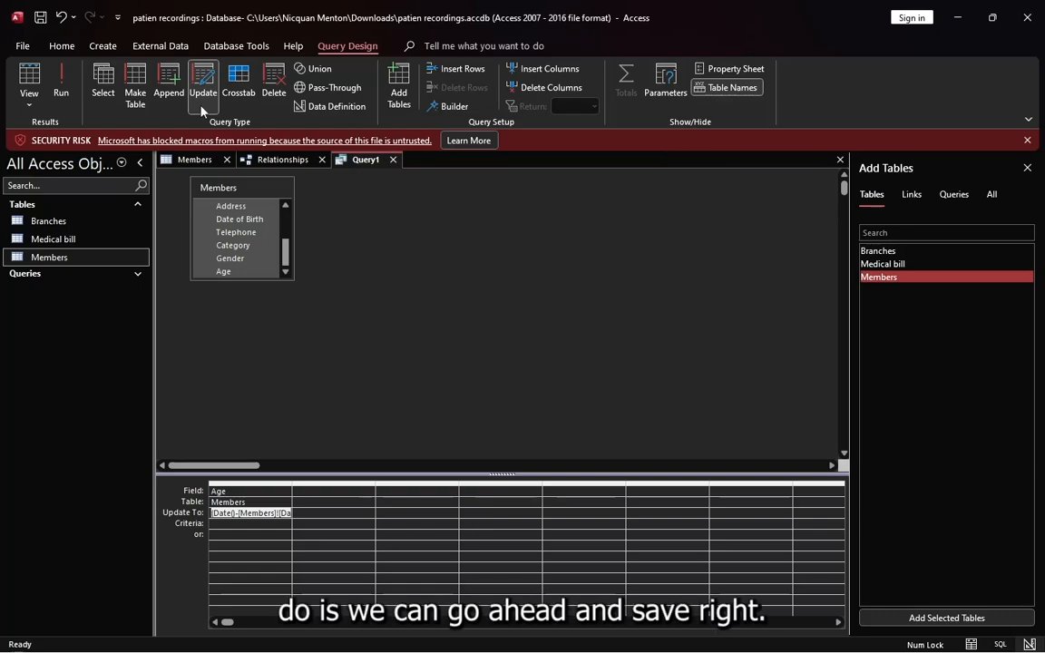
# Save the query with the name Age and try to run it
pyautogui.click(40, 17)
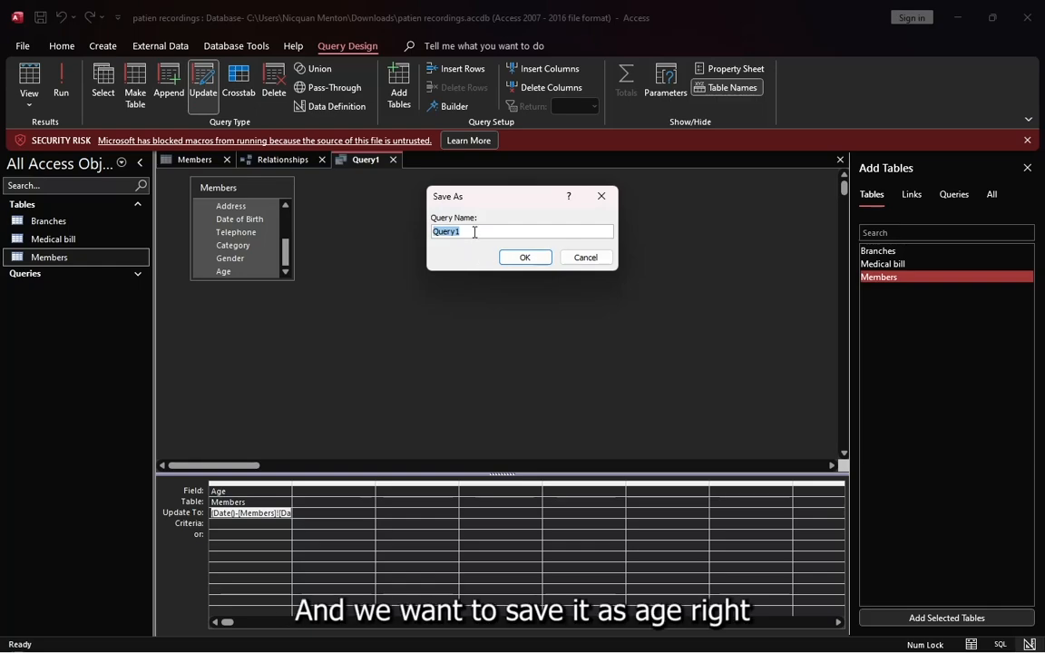
pyautogui.write('A')
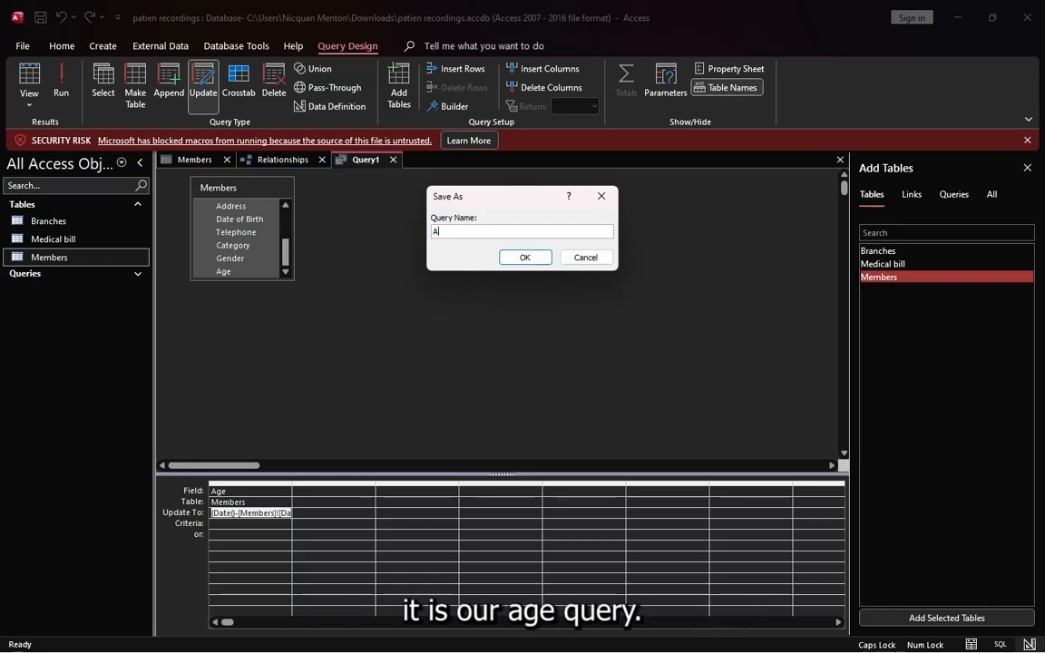
pyautogui.write('ge')
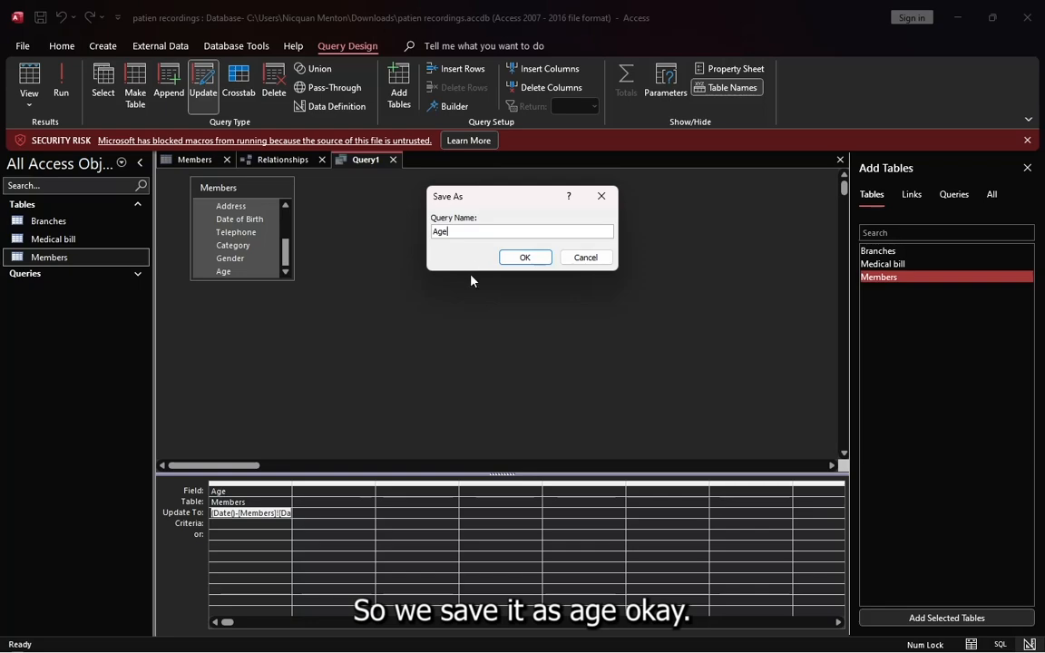
pyautogui.click(525, 258)
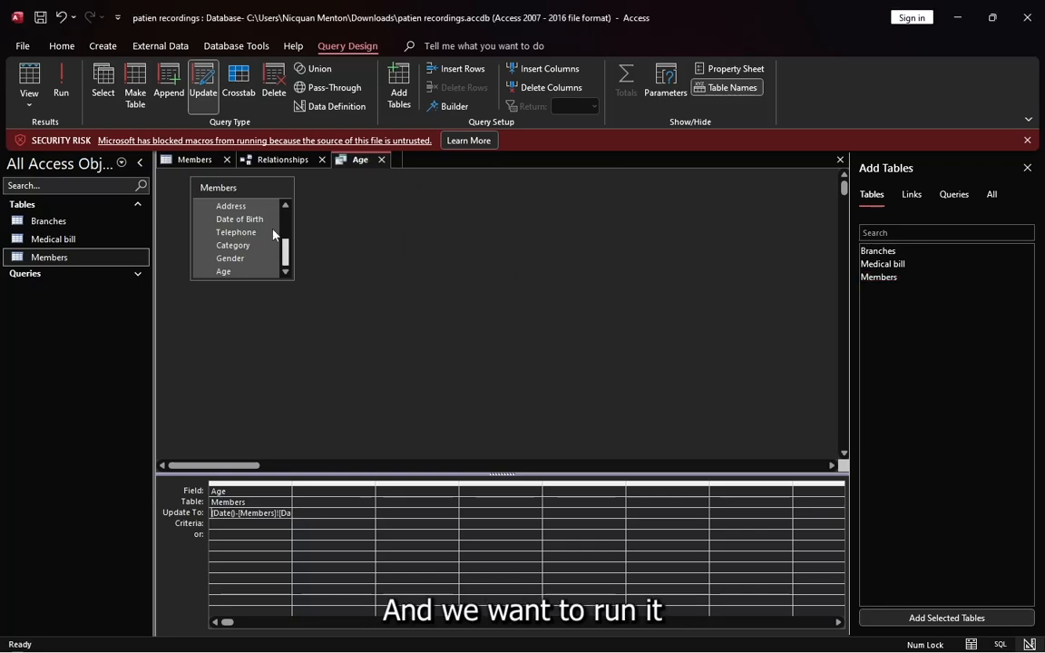
pyautogui.click(61, 87)
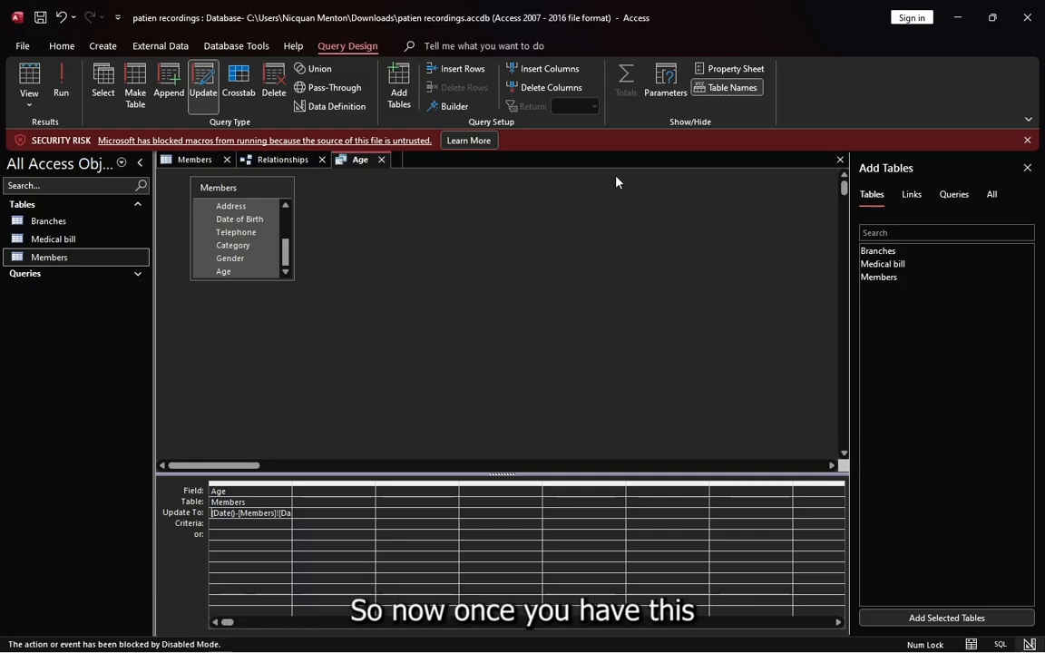
# Save the query and close the database, keeping the layout changes to the Members table
pyautogui.click(41, 18)
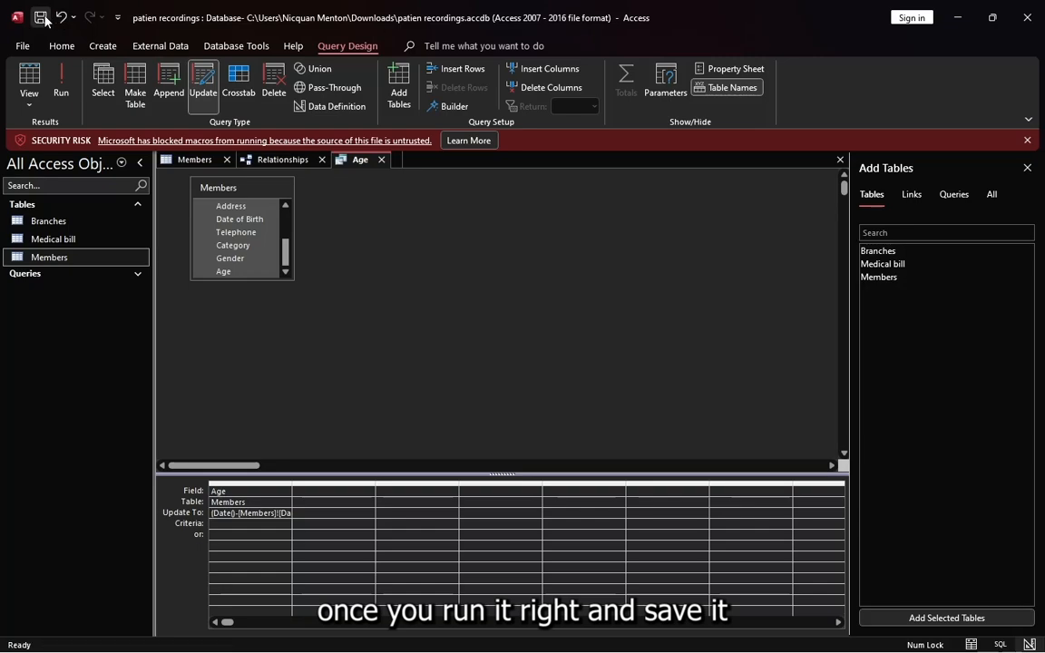
pyautogui.click(1026, 18)
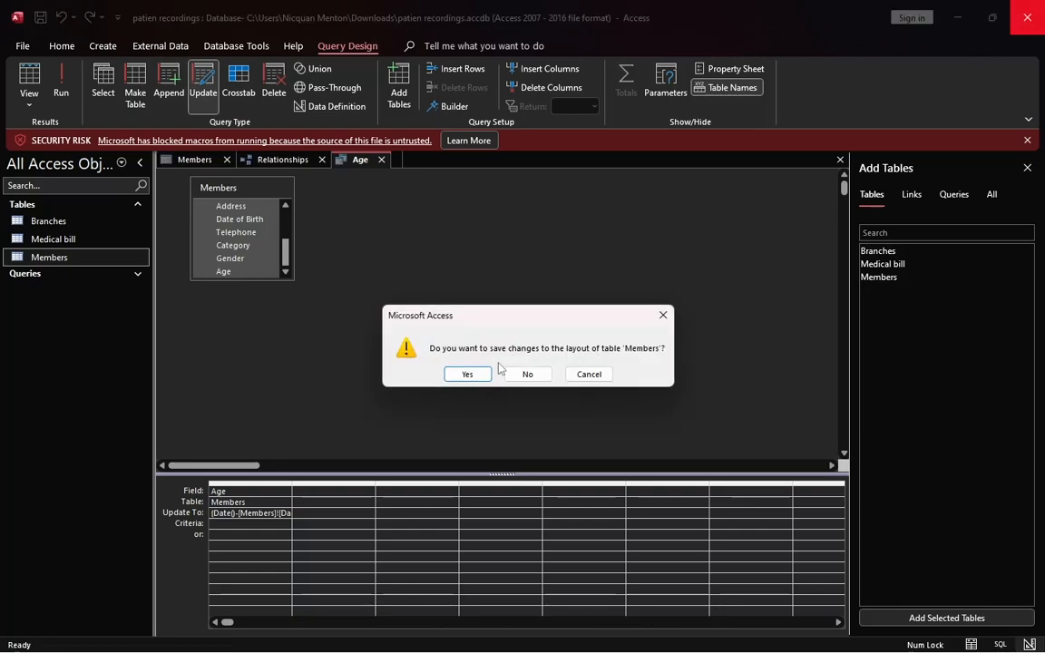
pyautogui.click(465, 373)
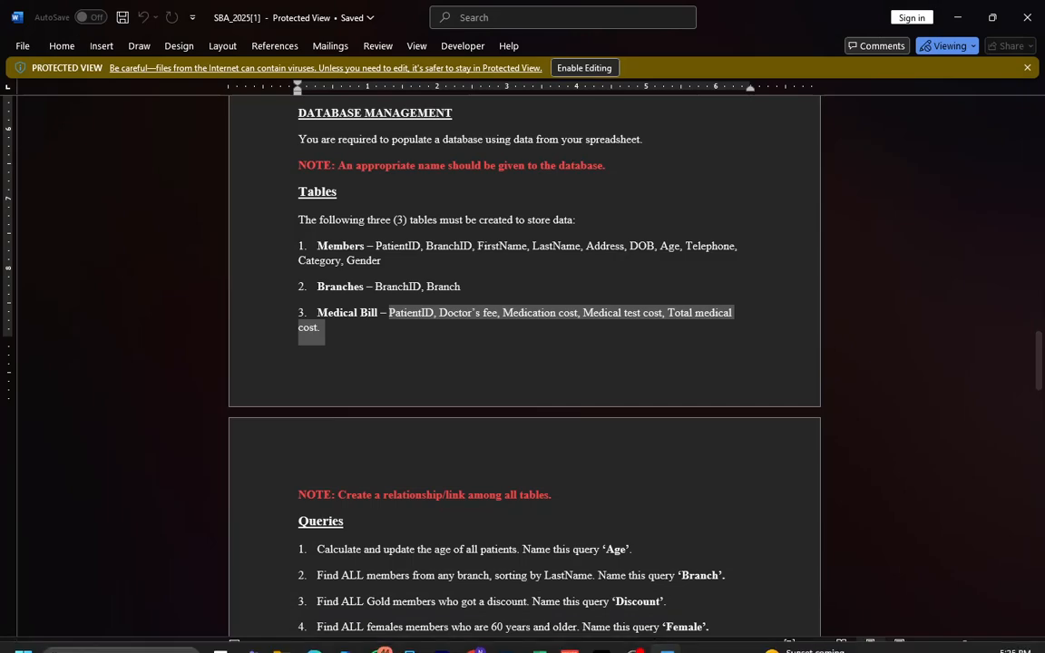
# Switch to File Explorer and unblock the patien recordings database in Downloads through its file properties
pyautogui.click(283, 637)
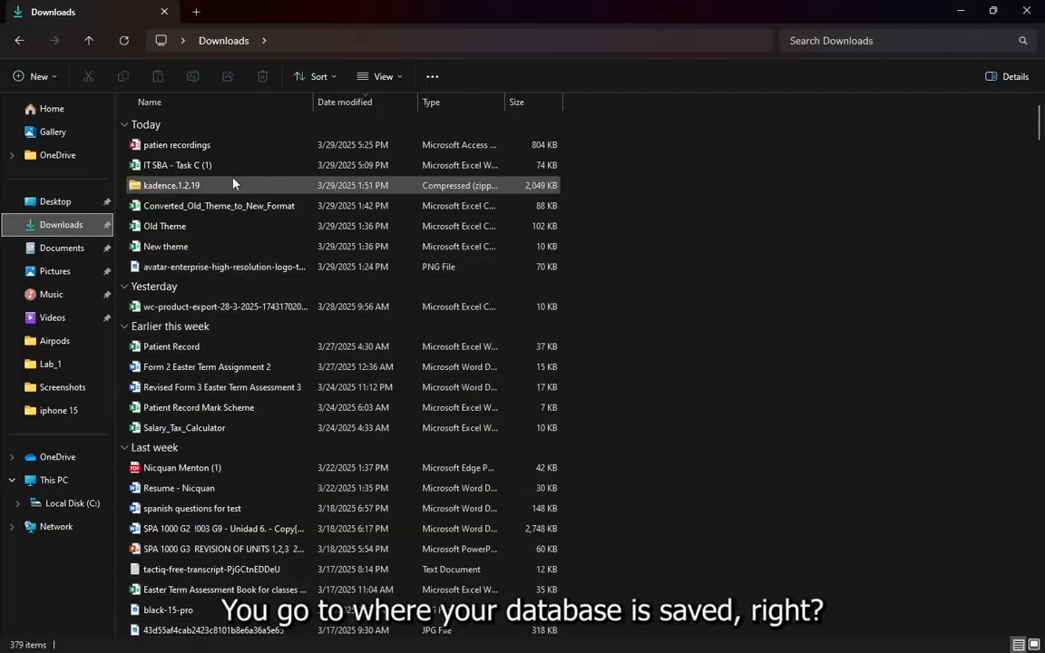
pyautogui.rightClick(177, 153)
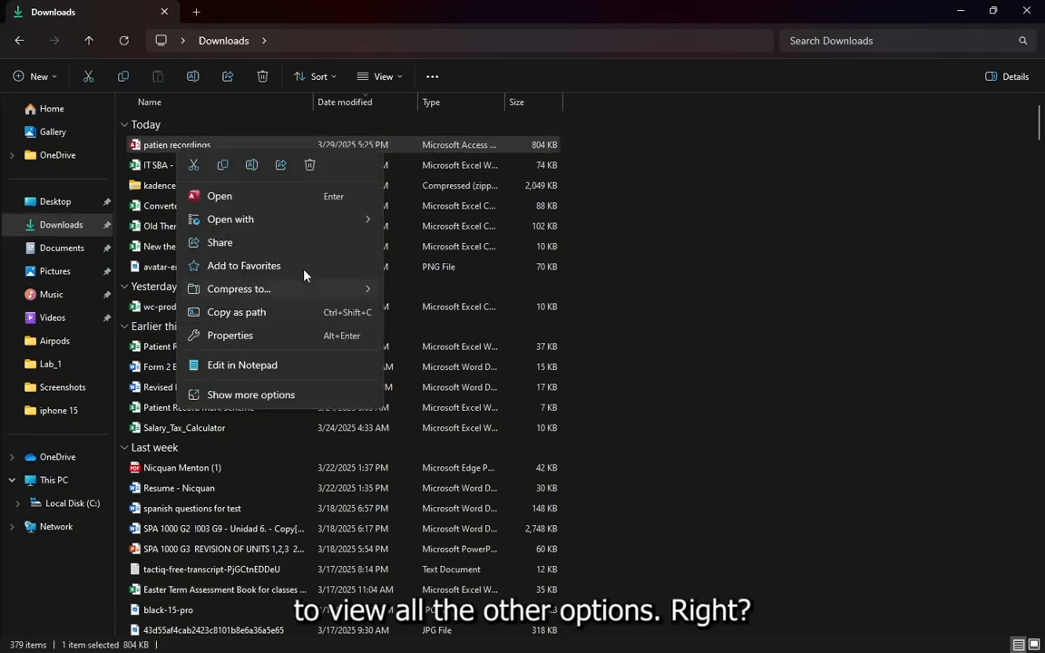
pyautogui.click(231, 336)
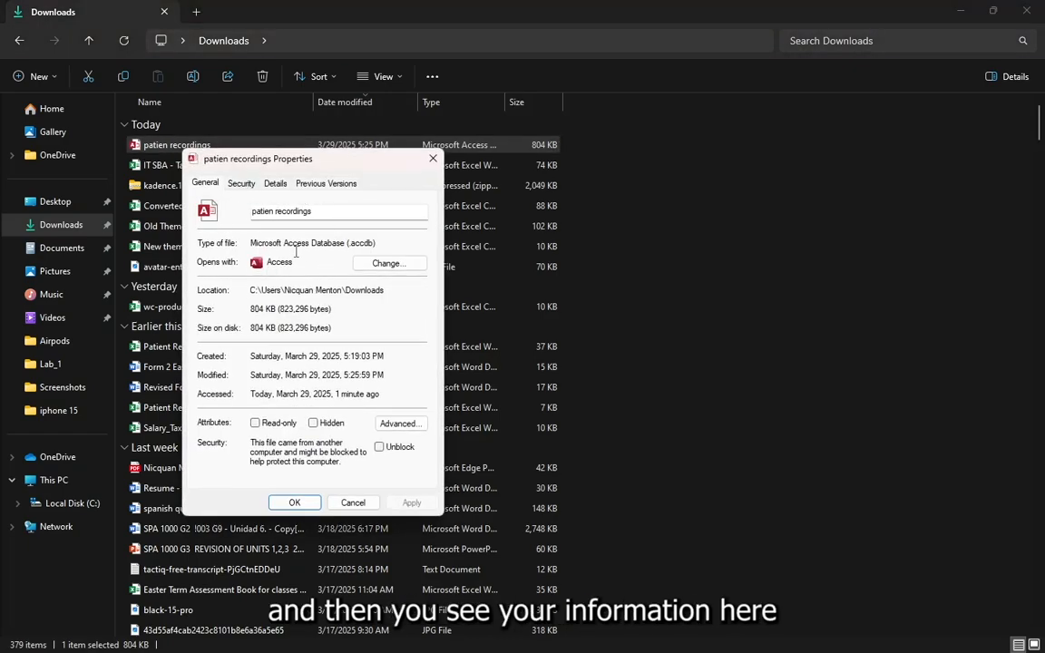
pyautogui.click(380, 450)
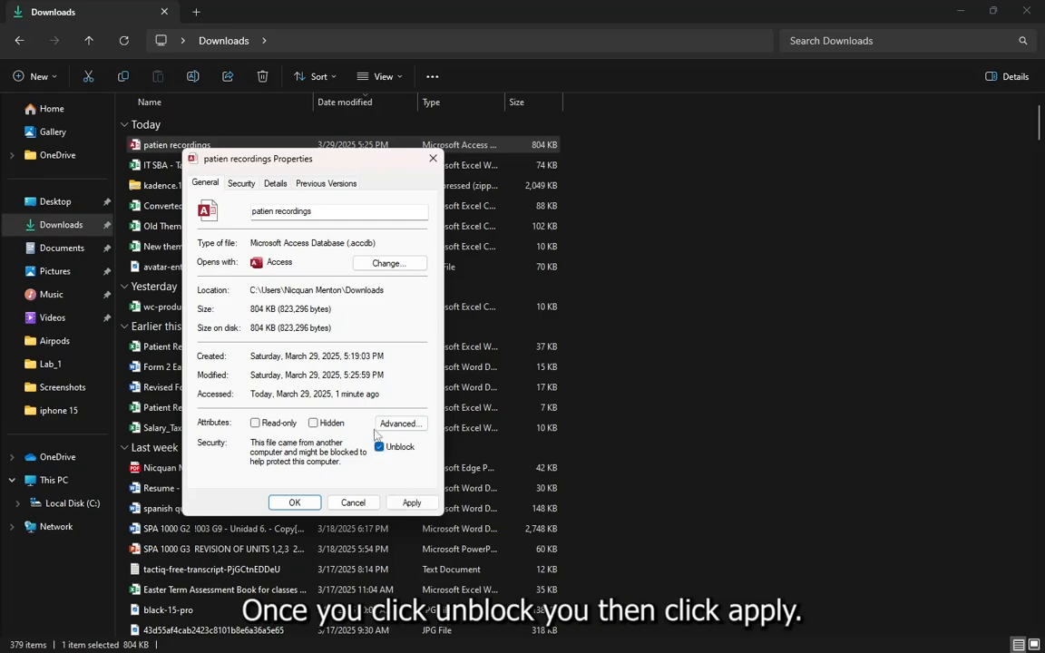
pyautogui.click(411, 504)
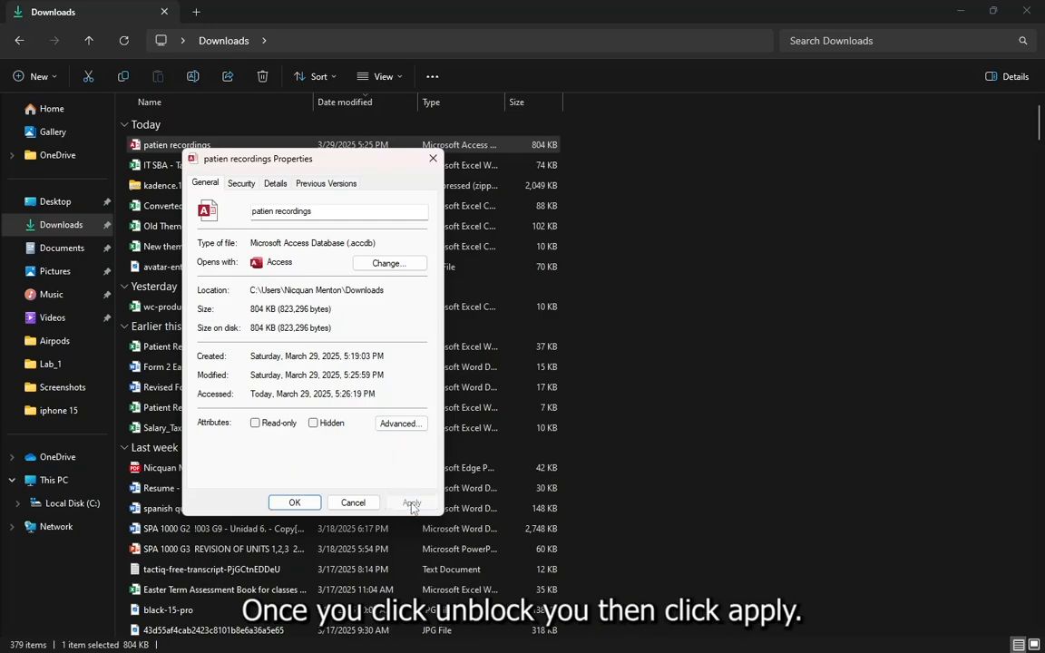
pyautogui.click(290, 504)
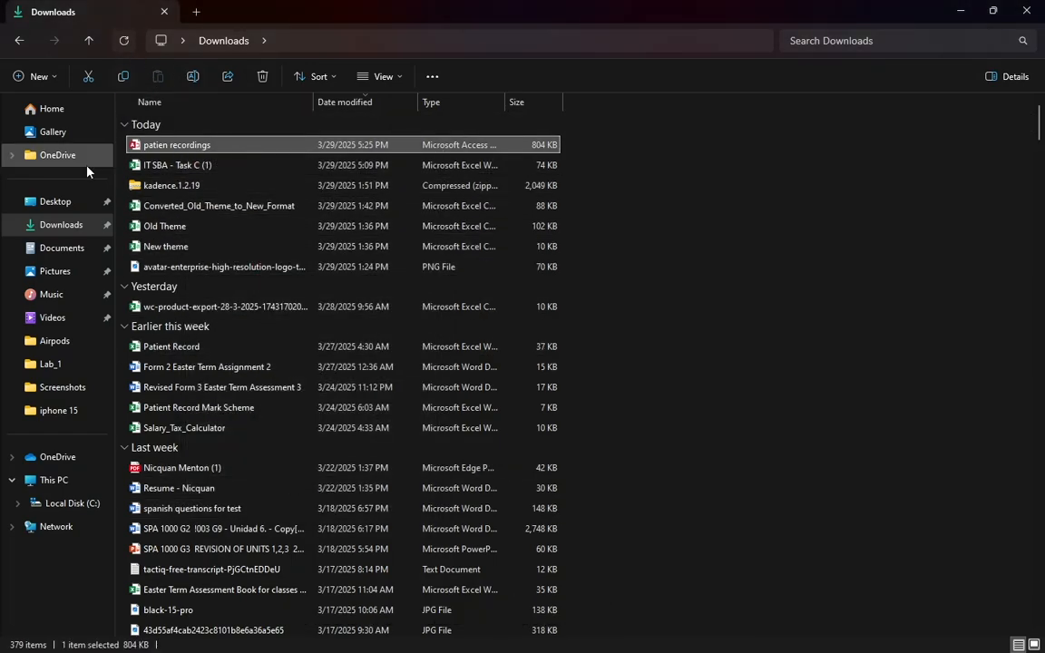
# Reopen the patien recordings database from Downloads in Access, dismiss the blocked-content message and enable its active content
pyautogui.click(54, 225)
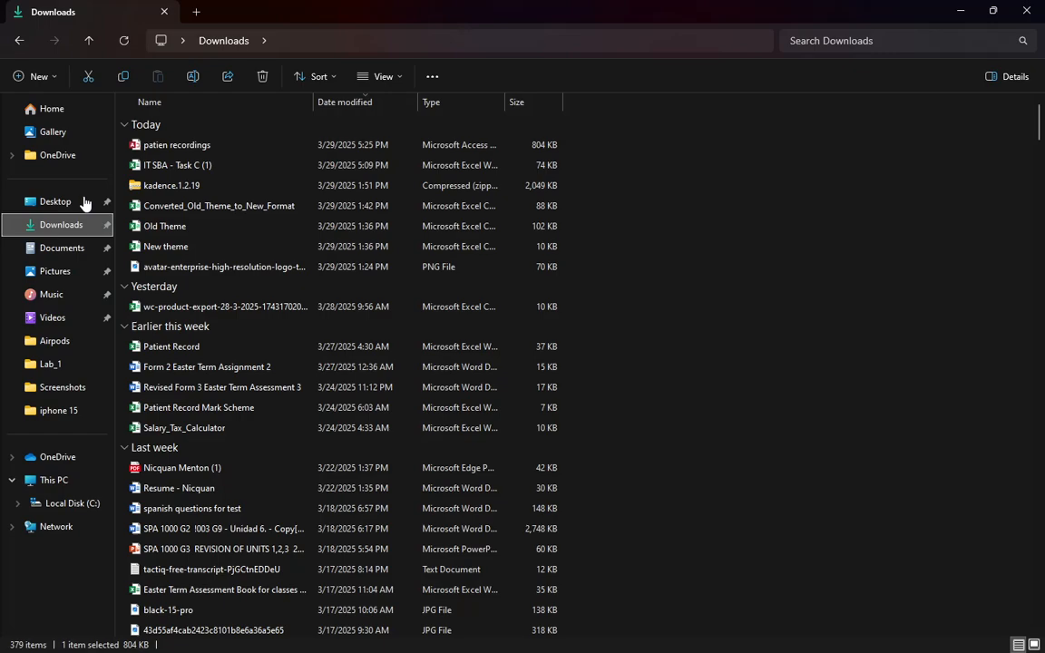
pyautogui.doubleClick(175, 144)
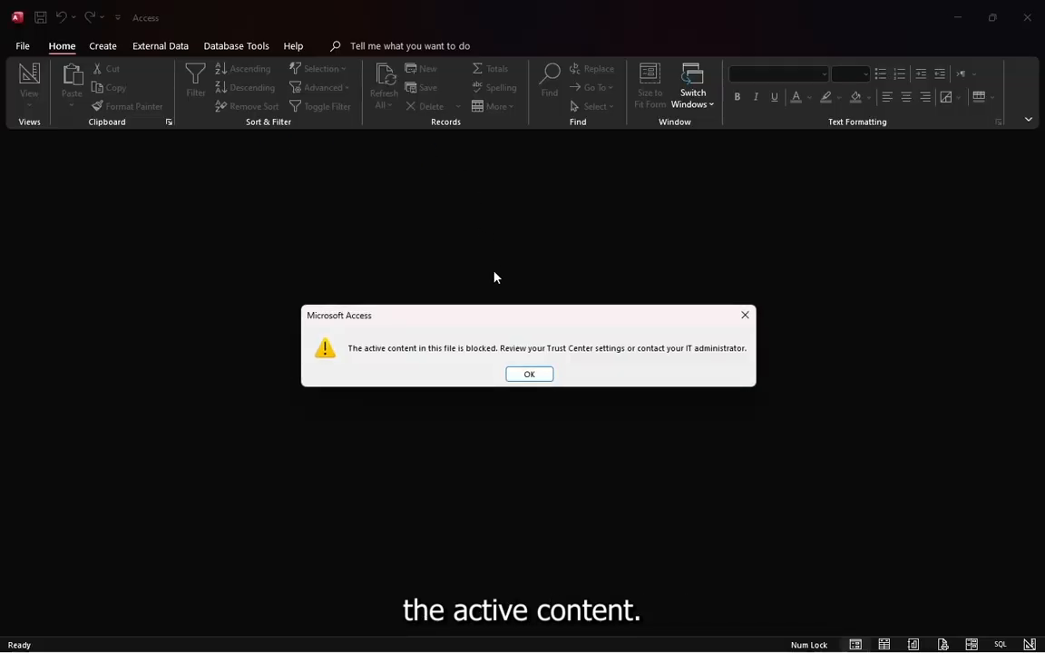
pyautogui.click(531, 375)
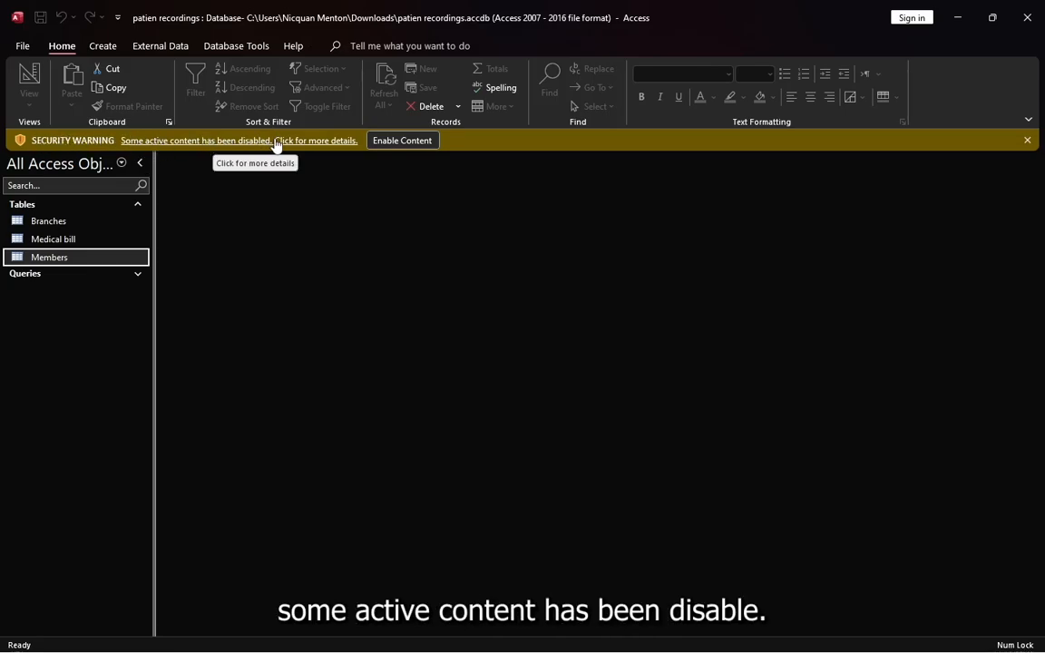
pyautogui.click(401, 140)
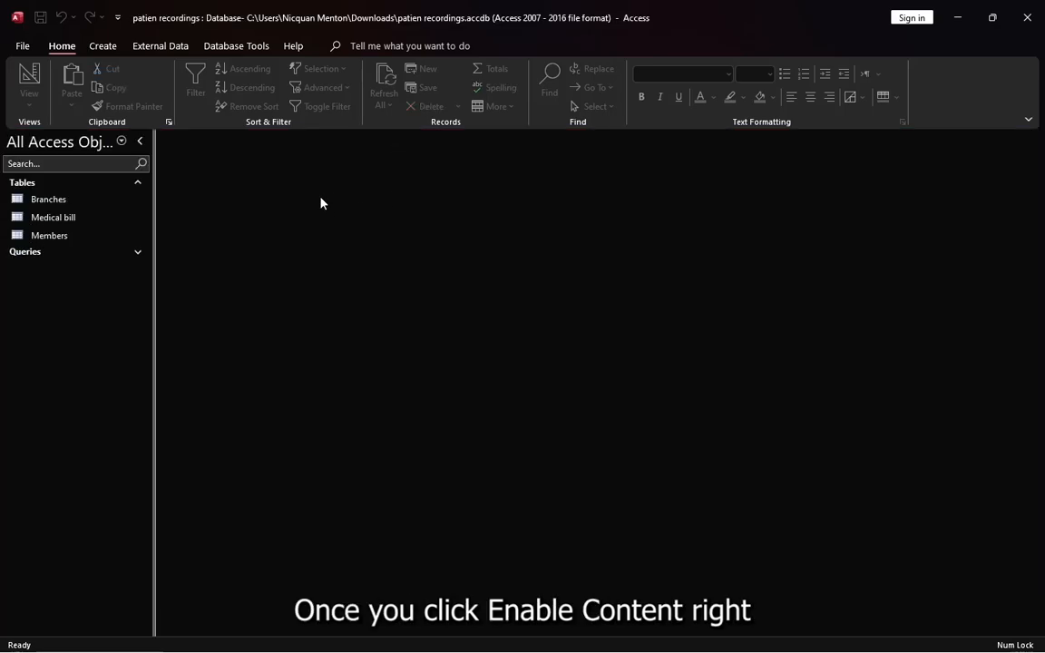
# Open the Members table in datasheet view and expand the list of saved queries
pyautogui.click(54, 236)
pyautogui.doubleClick(59, 237)
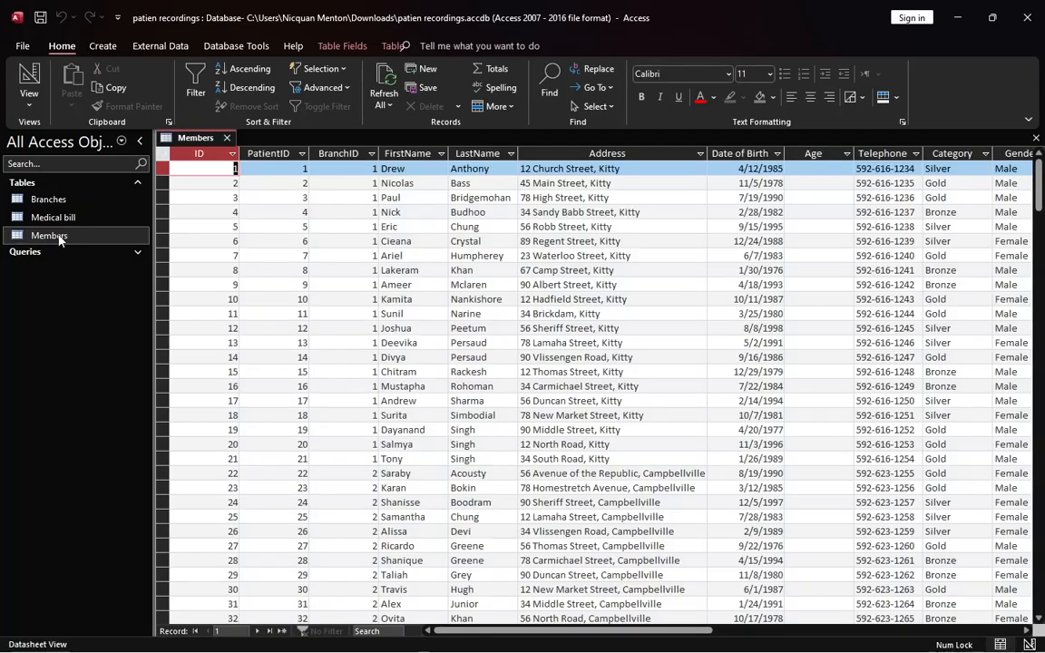
pyautogui.click(67, 254)
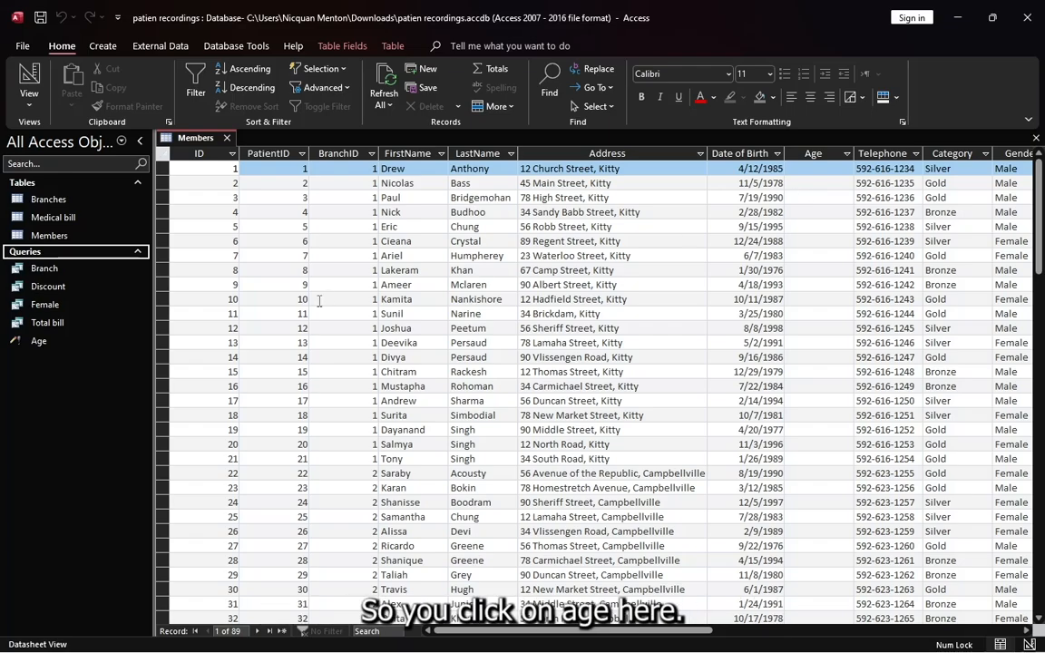
# Run the Age update query on the Members table, confirm the record update and review the Age column
pyautogui.doubleClick(48, 342)
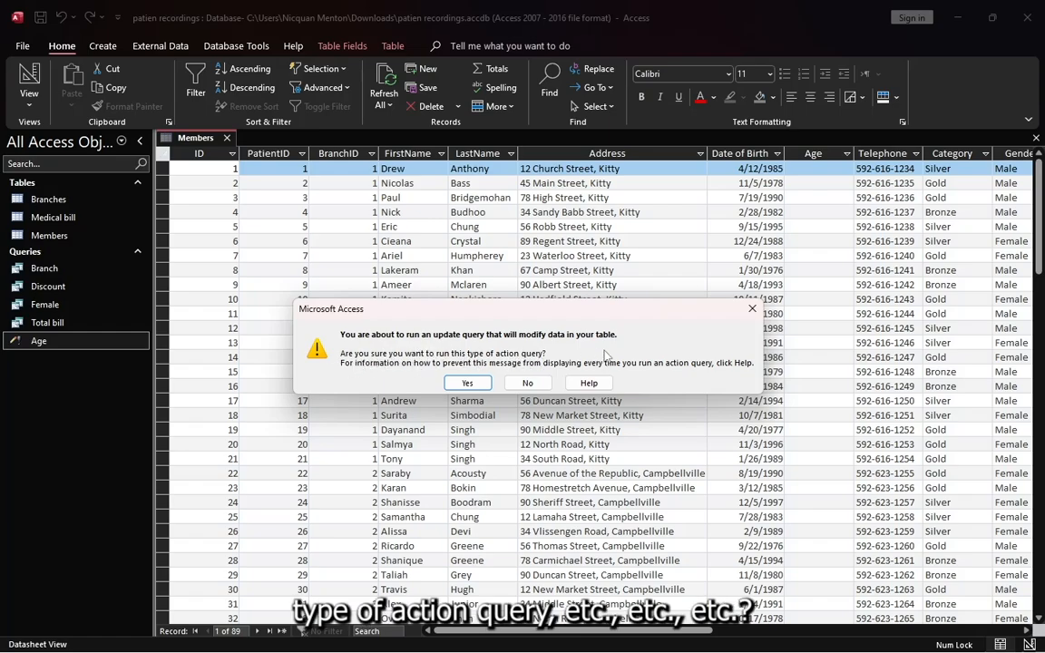
pyautogui.click(467, 383)
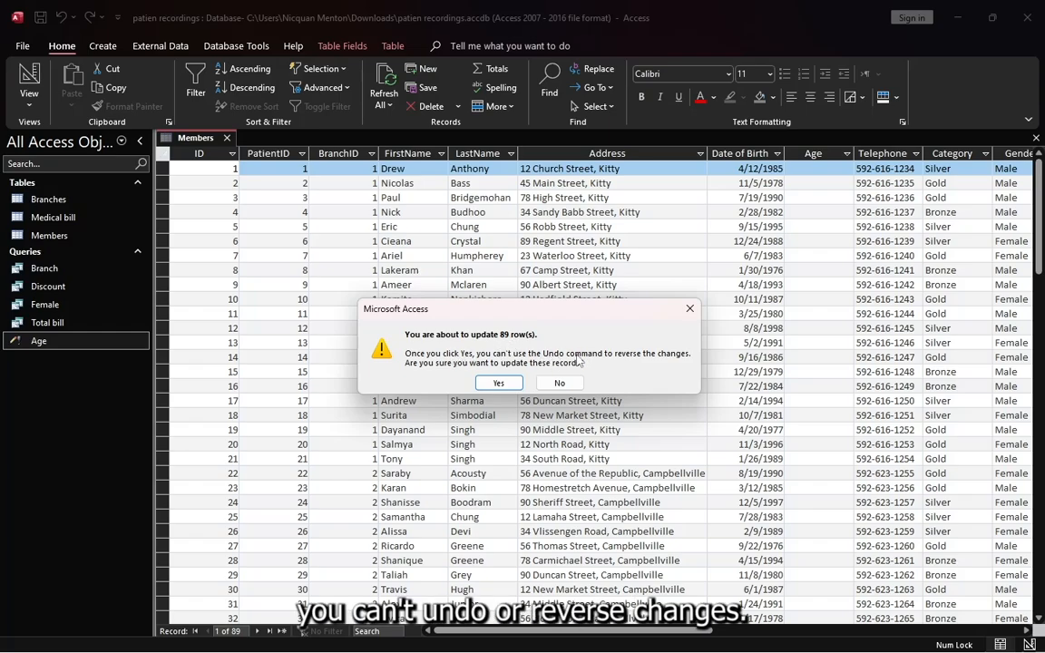
pyautogui.click(500, 383)
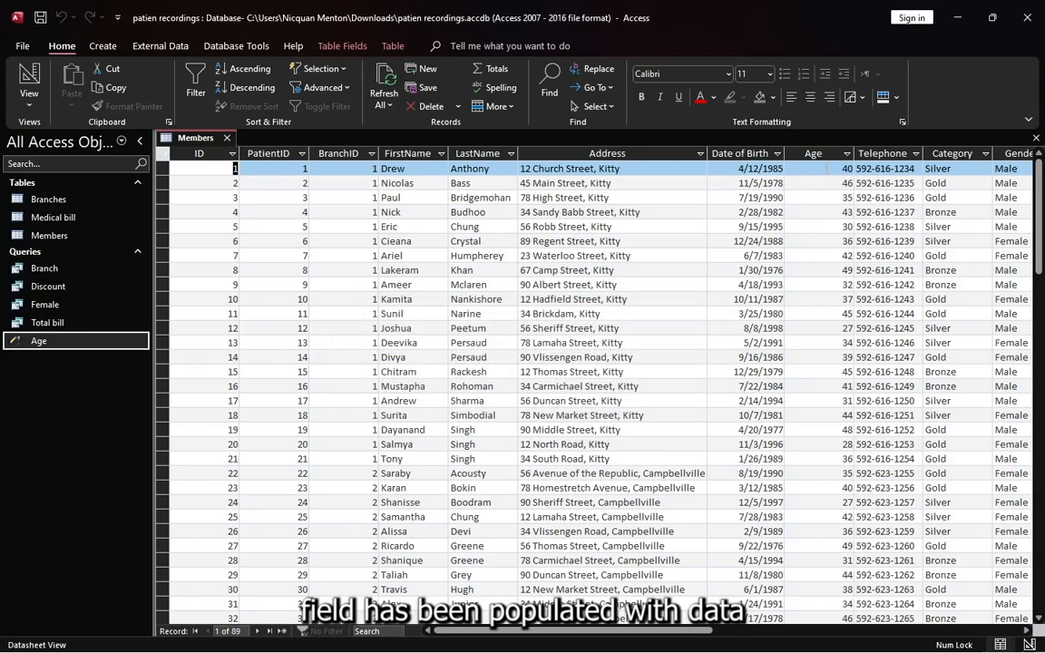
pyautogui.scroll(-3, 813, 242)
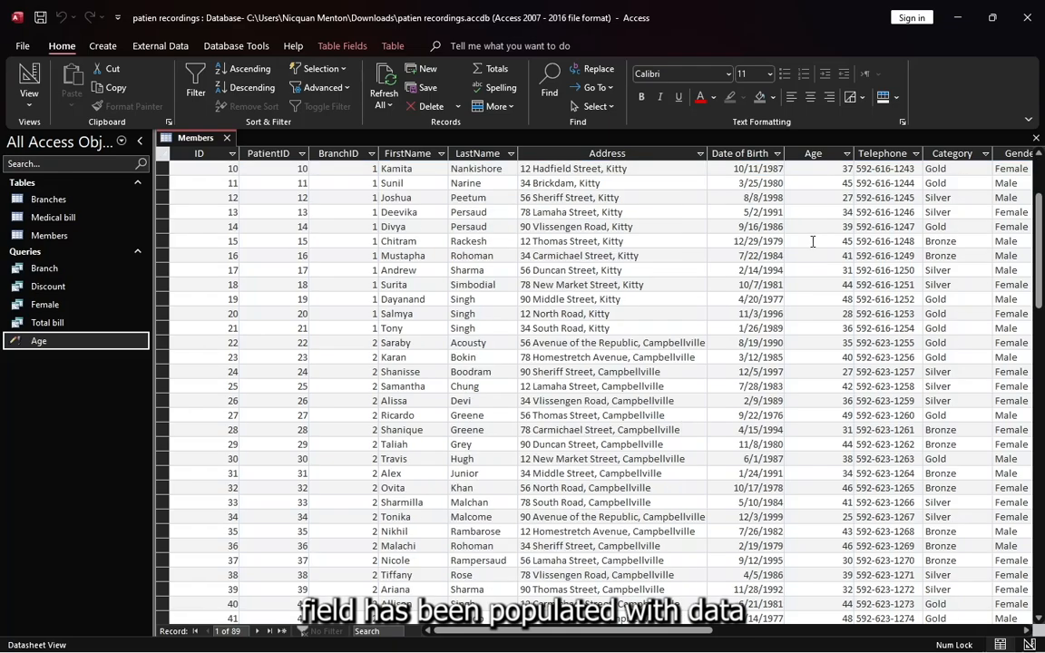
pyautogui.scroll(-6, 813, 241)
pyautogui.scroll(9, 812, 241)
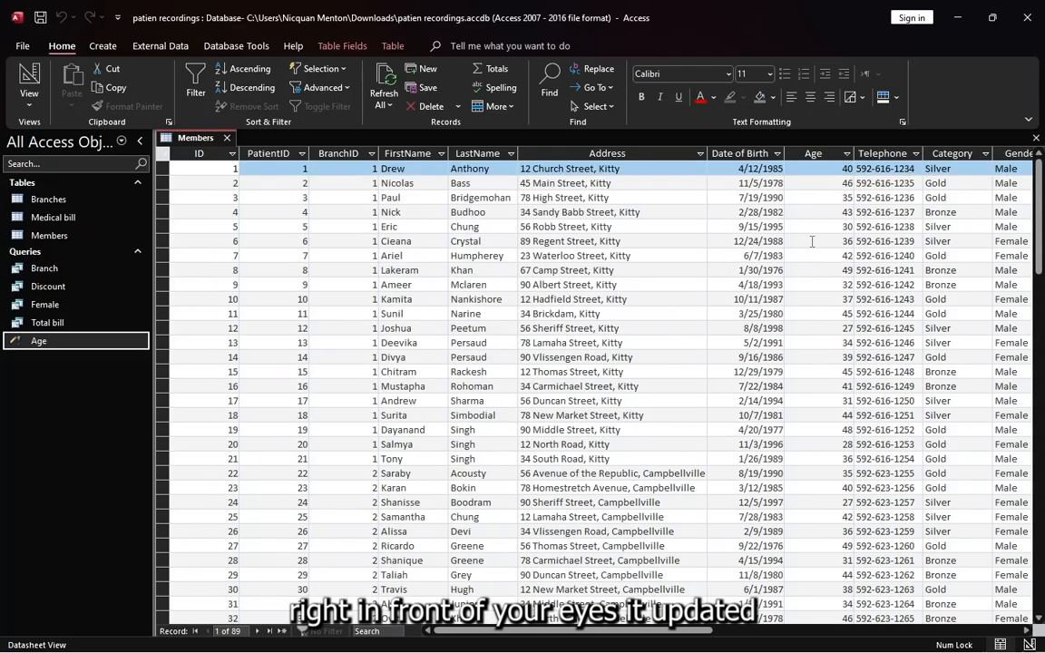